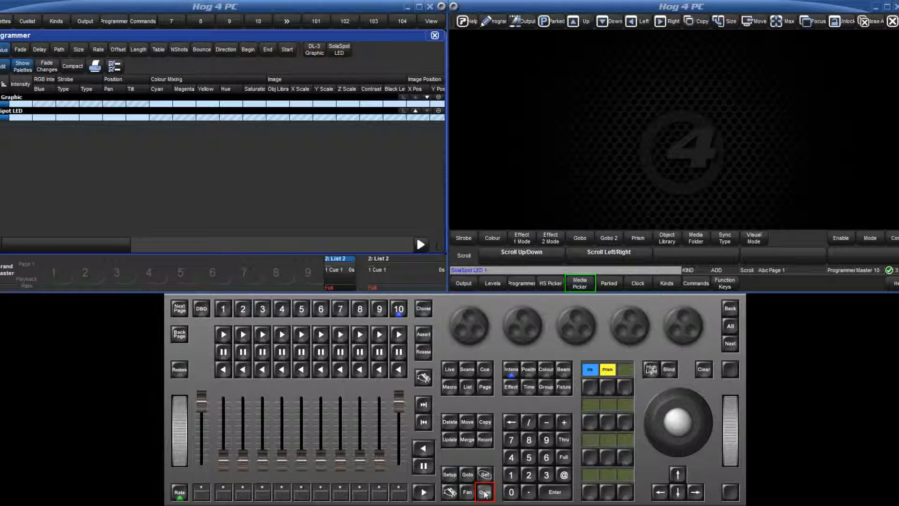
- Open the Media Picker and browse its gobo, prism and media content for the selected fixtures
{"action": "left_click", "coordinate": [485, 493]}
{"action": "left_click", "coordinate": [449, 491]}
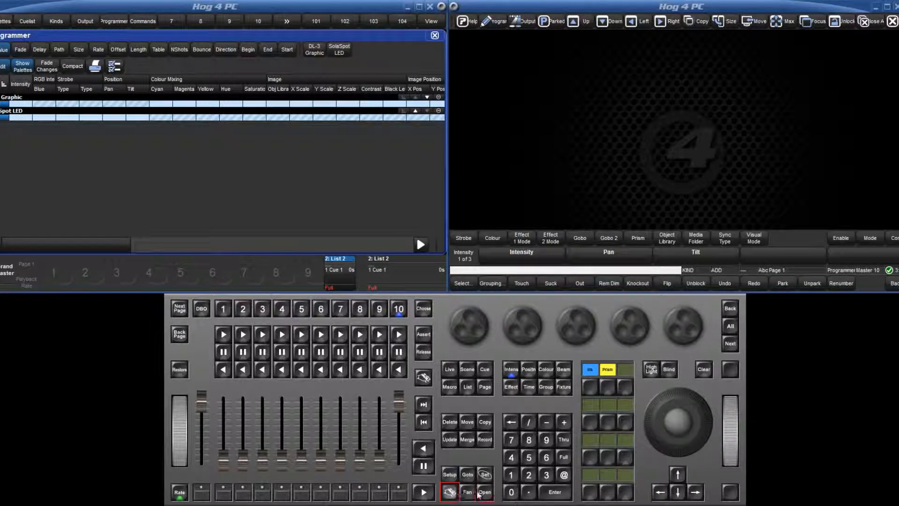
{"action": "left_click", "coordinate": [563, 369]}
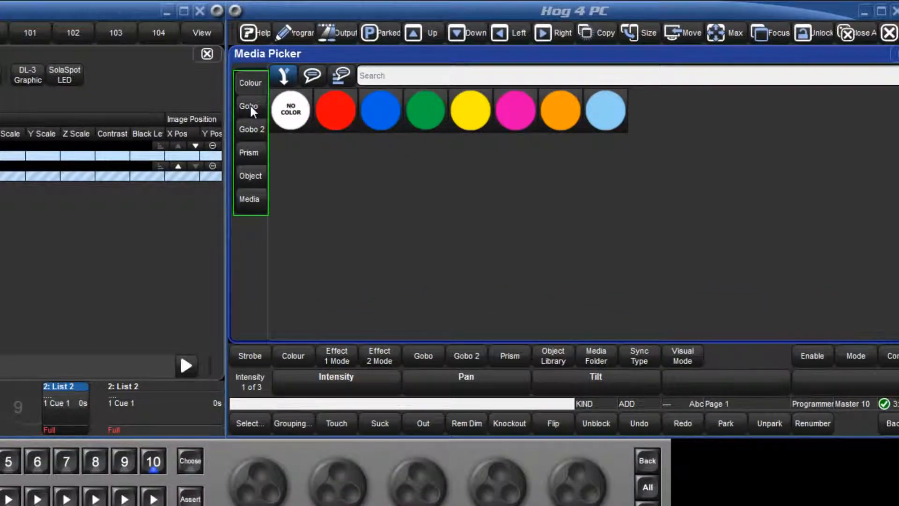
{"action": "left_click", "coordinate": [251, 107]}
{"action": "left_click", "coordinate": [248, 151]}
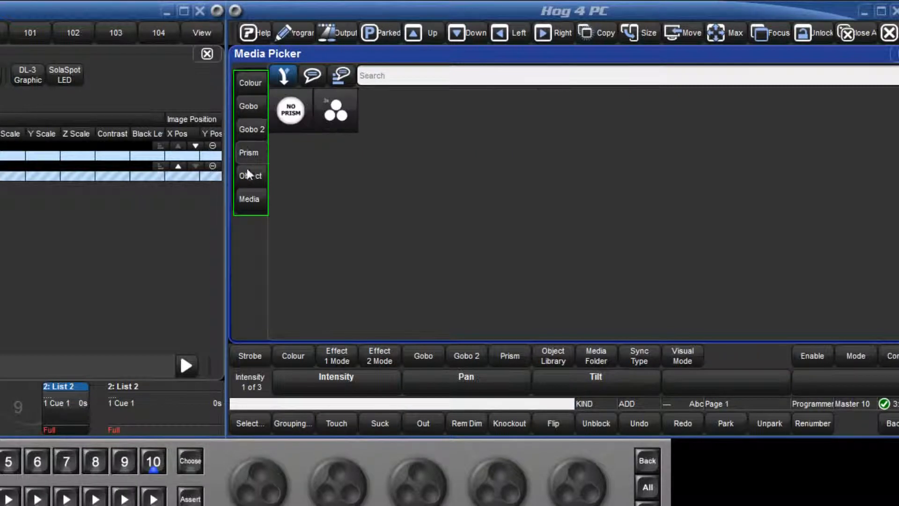
{"action": "left_click", "coordinate": [250, 199]}
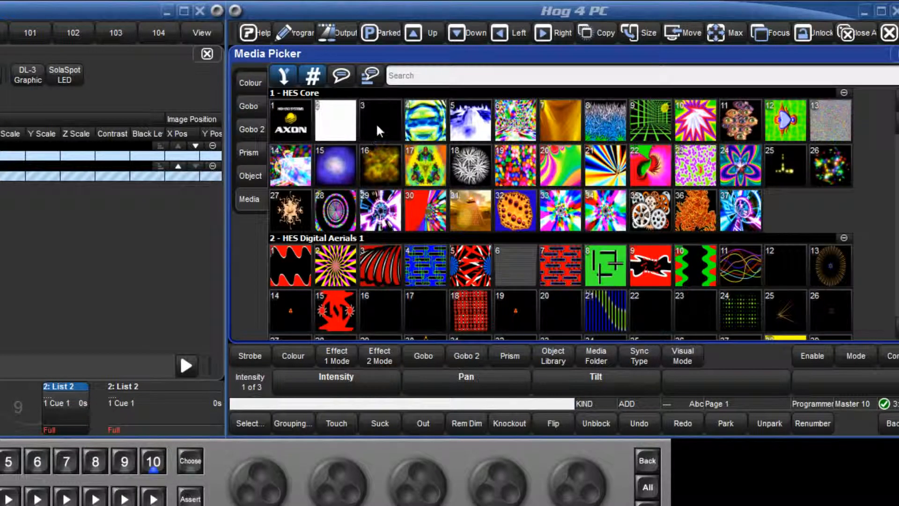
- Search the media content for "fire" and for "water", clearing the search text after each
{"action": "left_click", "coordinate": [396, 75]}
{"action": "type", "text": "fire"}
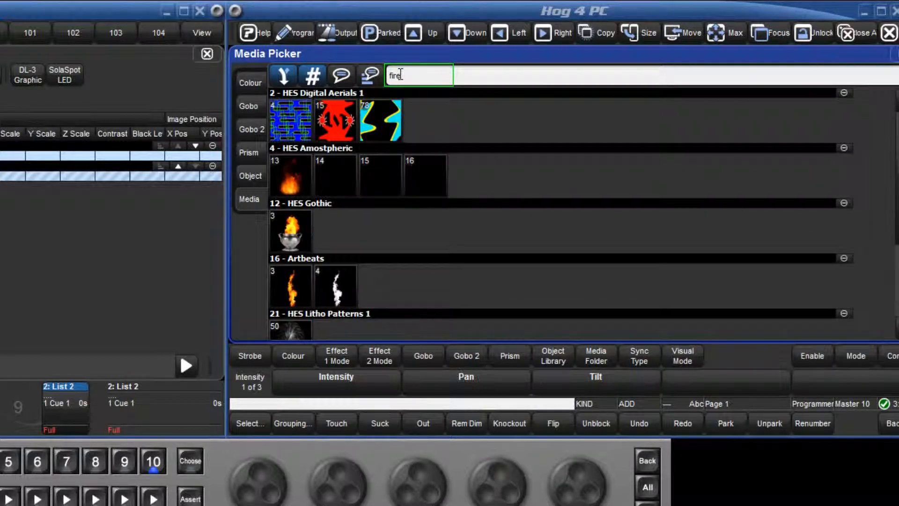
{"action": "key", "text": "BackSpace"}
{"action": "key", "text": "BackSpace"}
{"action": "key", "text": "BackSpace"}
{"action": "key", "text": "BackSpace"}
{"action": "type", "text": "wa"}
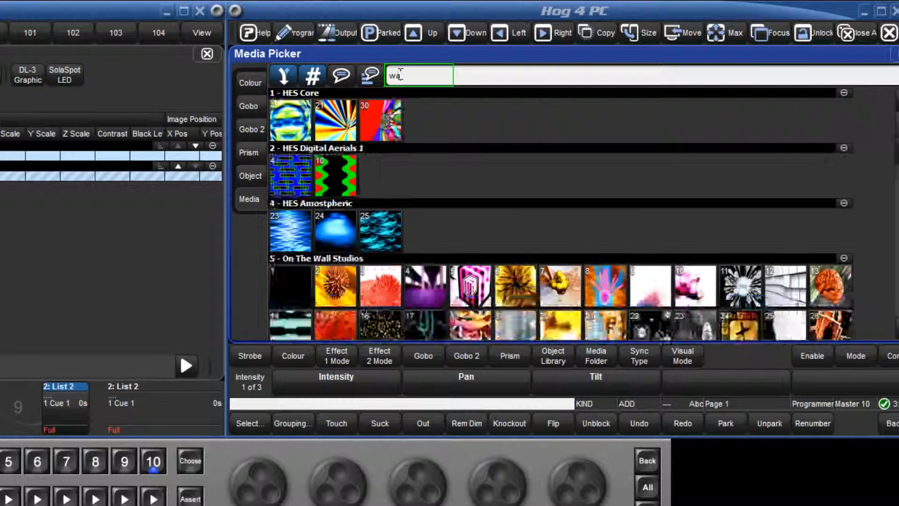
{"action": "type", "text": "ter"}
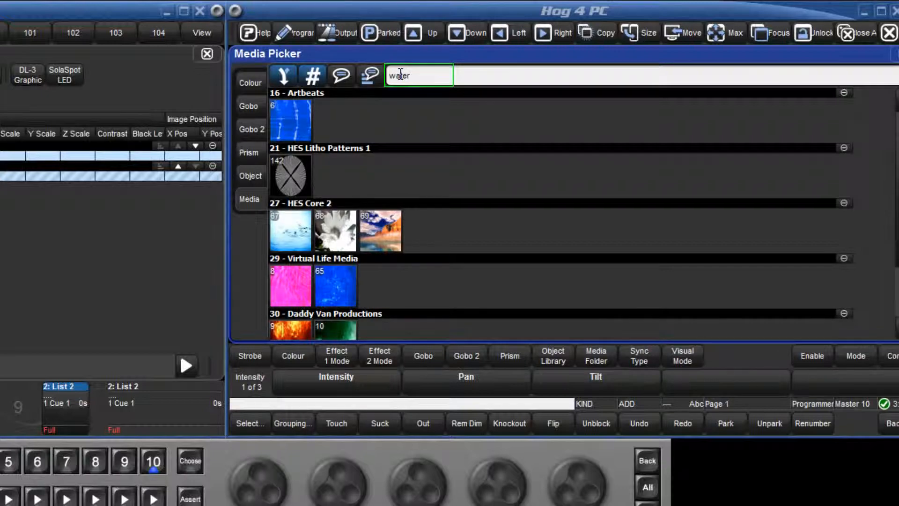
{"action": "key", "text": "BackSpace"}
{"action": "key", "text": "BackSpace"}
{"action": "key", "text": "BackSpace"}
{"action": "key", "text": "BackSpace"}
{"action": "key", "text": "BackSpace"}
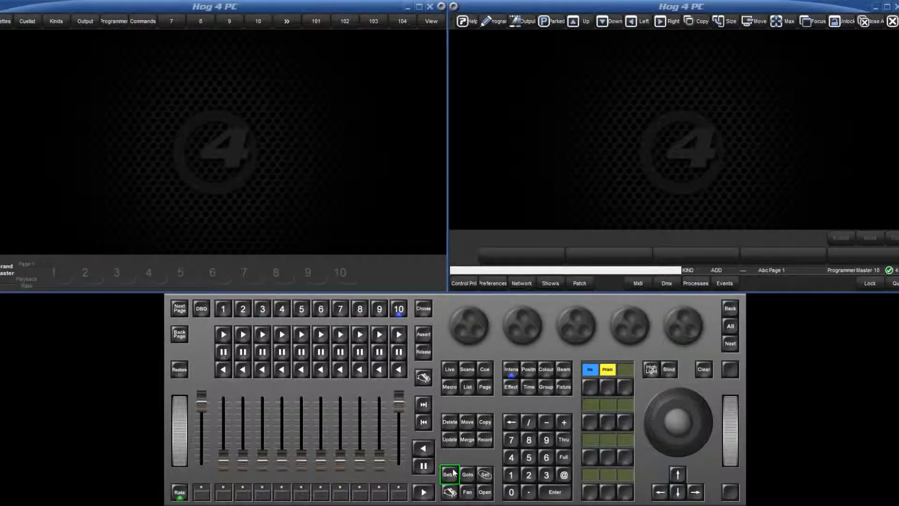
- In the DMX output of DP 8000 Output 1, set columns 2 to 5 of address rows 0, 10 and 20 to 255
{"action": "left_click", "coordinate": [666, 283]}
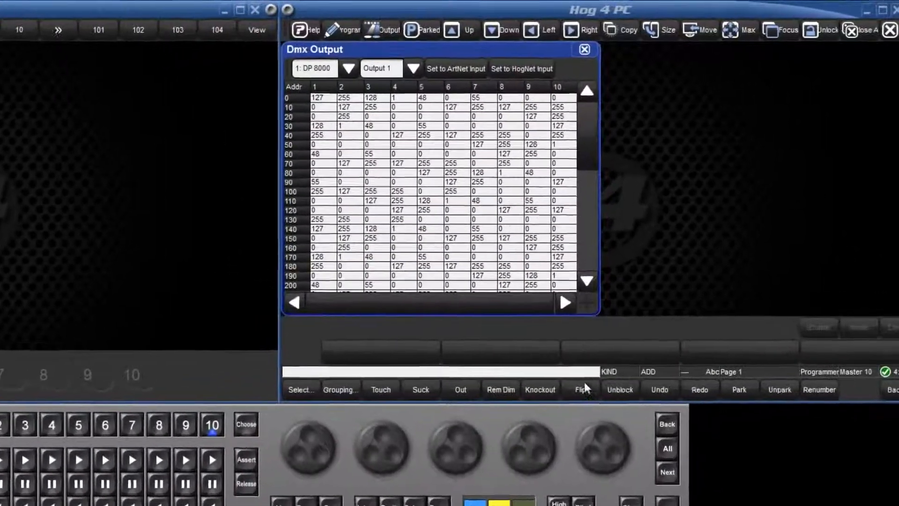
{"action": "left_click", "coordinate": [328, 99]}
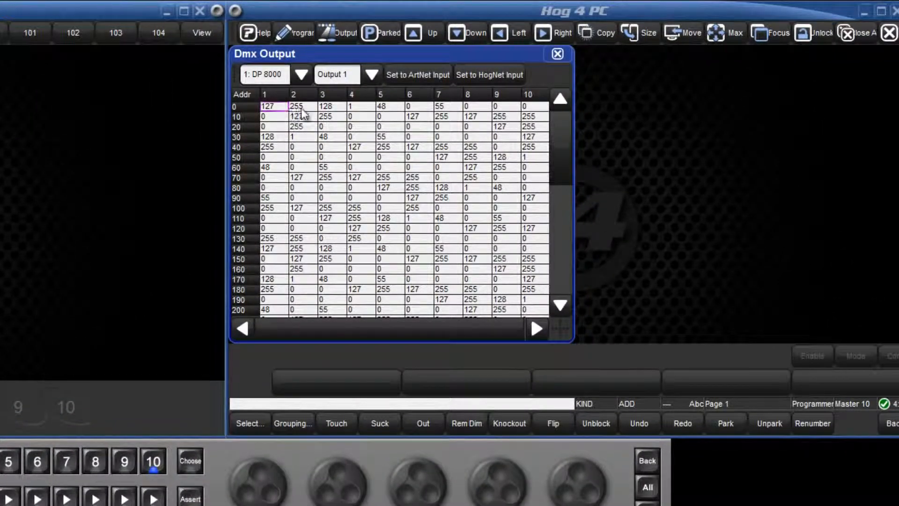
{"action": "left_click_drag", "start_coordinate": [301, 109], "coordinate": [403, 131]}
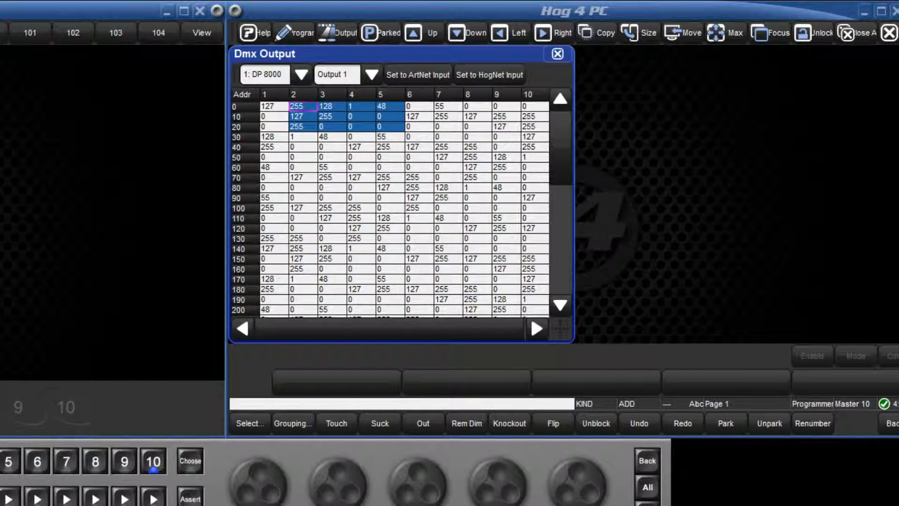
{"action": "type", "text": "s255"}
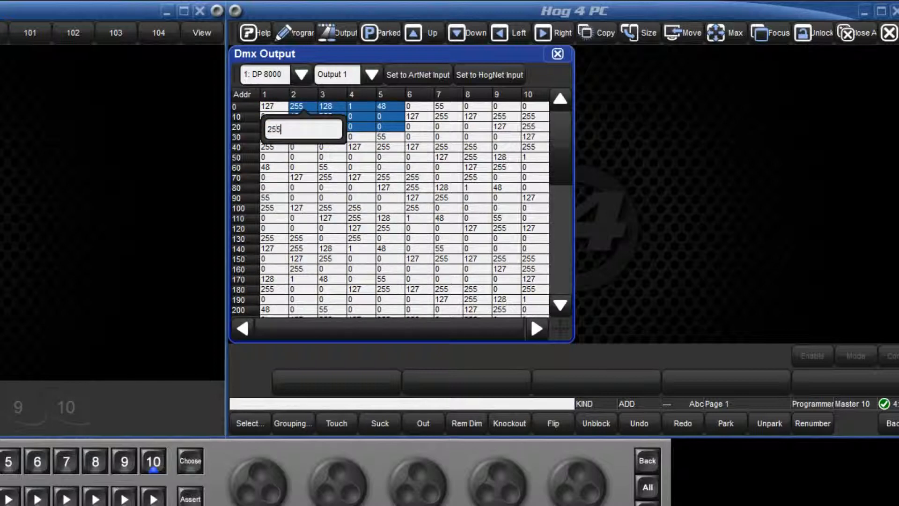
{"action": "key", "text": "Return"}
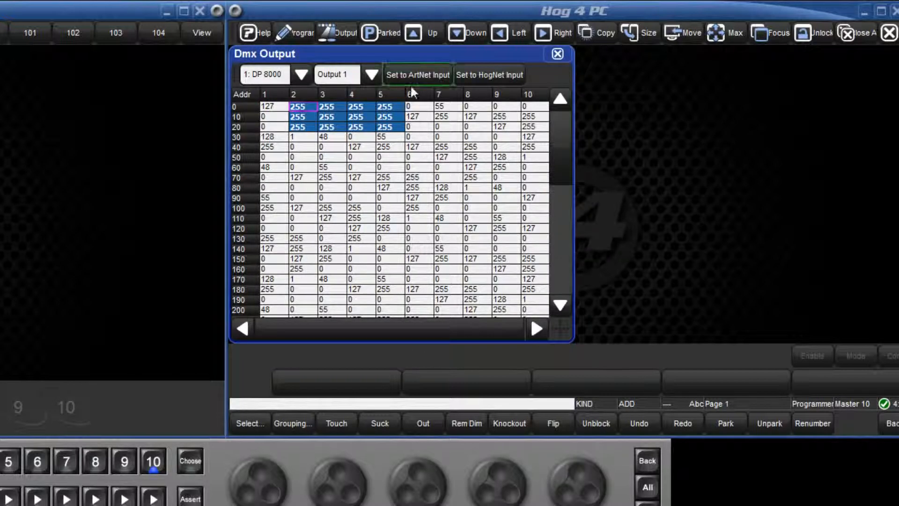
- Switch the selected DMX output addresses to ArtNet input, followed by HogNet input
{"action": "left_click", "coordinate": [411, 75]}
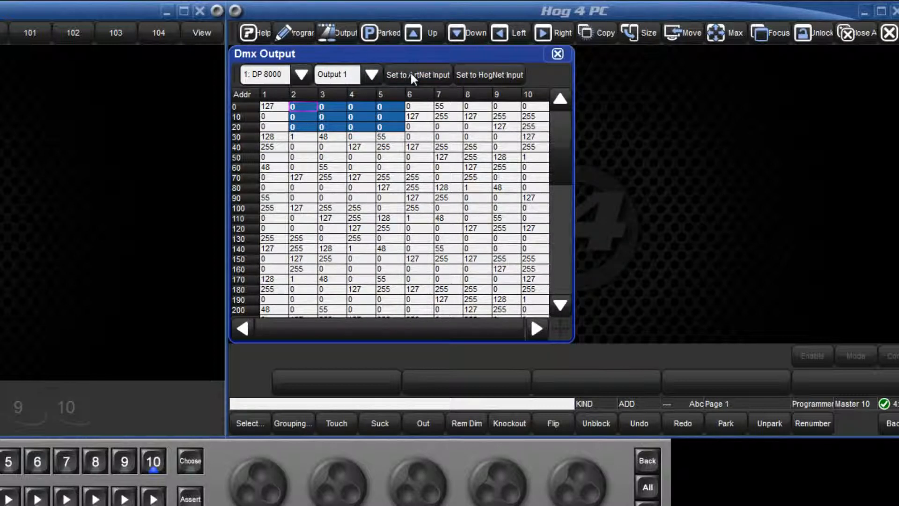
{"action": "left_click", "coordinate": [498, 78]}
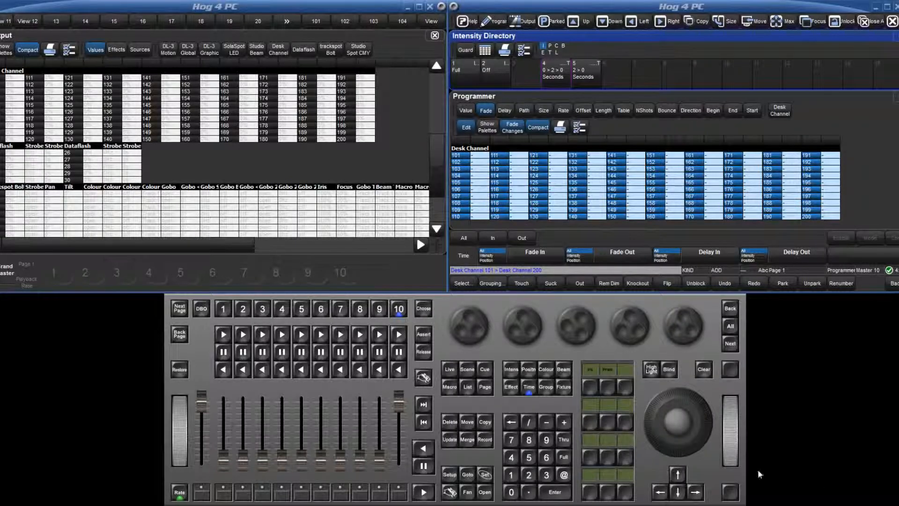
- Open the "0 > 2 > 0 Seconds" intensity palette for editing and examine its value and fade data
{"action": "left_click", "coordinate": [485, 491]}
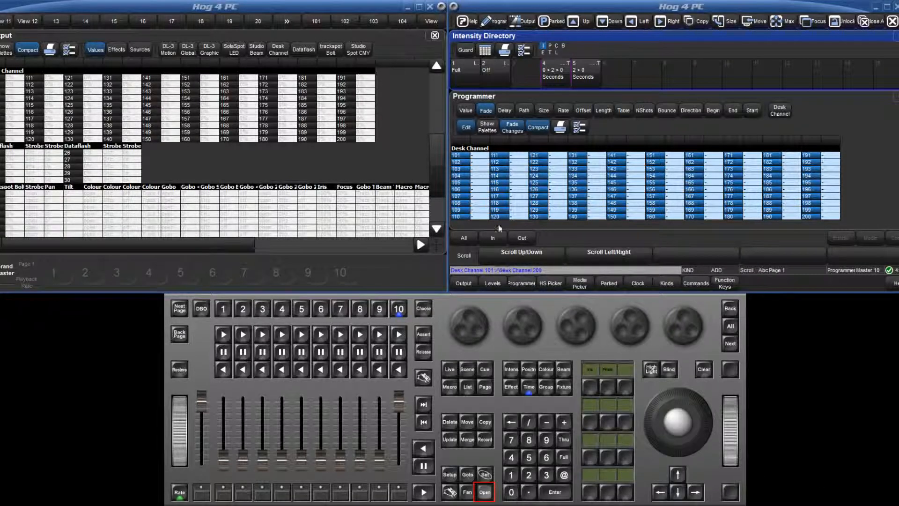
{"action": "left_click", "coordinate": [555, 78]}
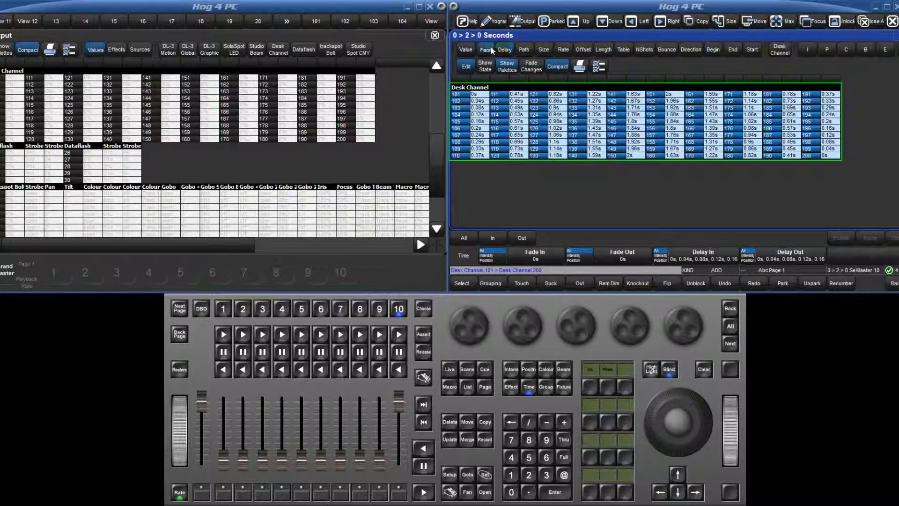
{"action": "left_click", "coordinate": [466, 49]}
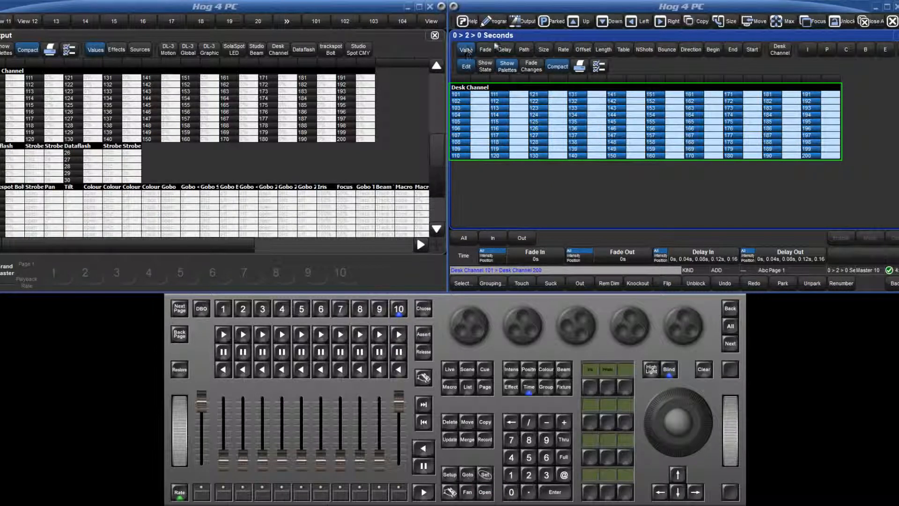
{"action": "left_click", "coordinate": [485, 50]}
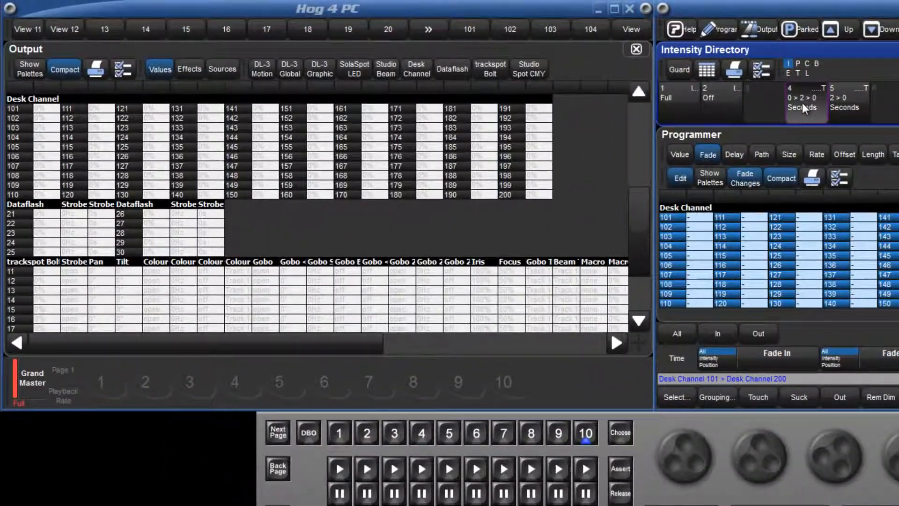
- Apply the Full palette with "0 > 2 > 0 Seconds" timing to the desk channels, and the Off palette with "2 > 0 Seconds" timing
{"action": "left_click", "coordinate": [612, 79]}
{"action": "left_click", "coordinate": [678, 107]}
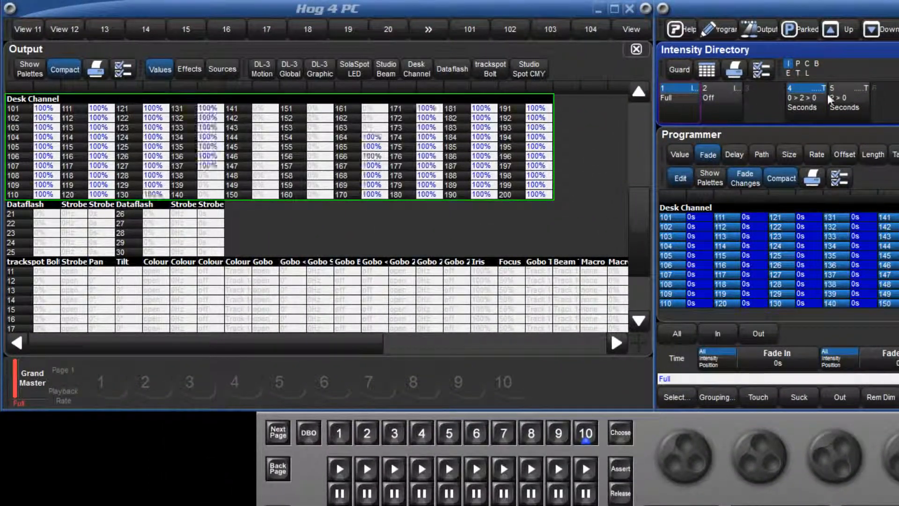
{"action": "left_click", "coordinate": [851, 94]}
{"action": "left_click", "coordinate": [725, 105]}
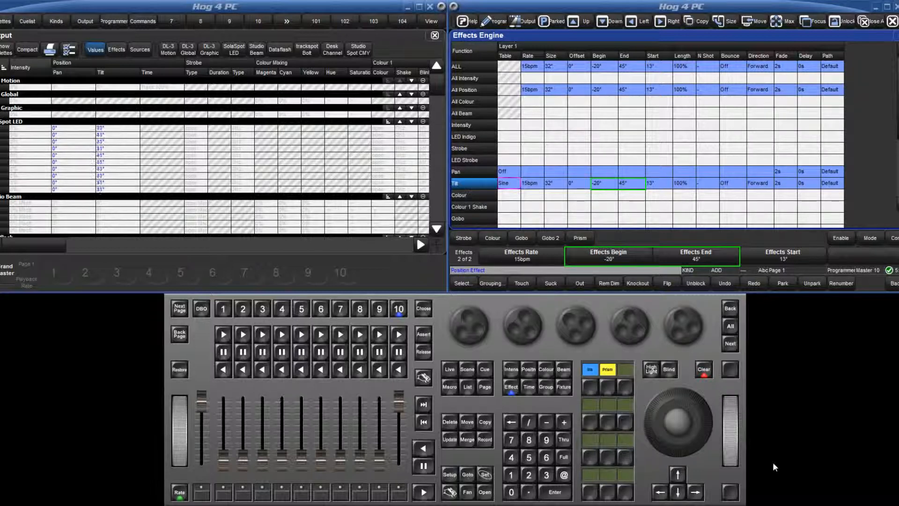
- Set the start value of the tilt effect to 20° in the Effects Engine
{"action": "left_click", "coordinate": [665, 184]}
{"action": "left_click", "coordinate": [666, 187]}
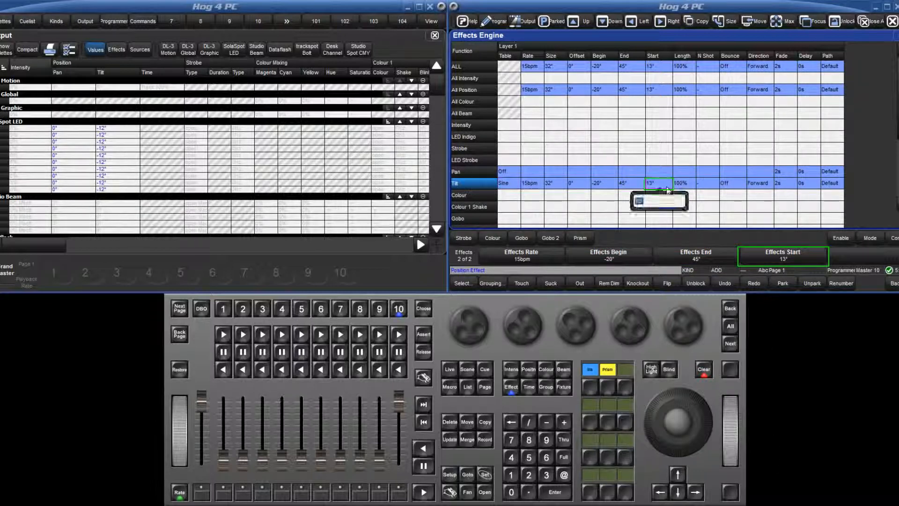
{"action": "key", "text": "Return"}
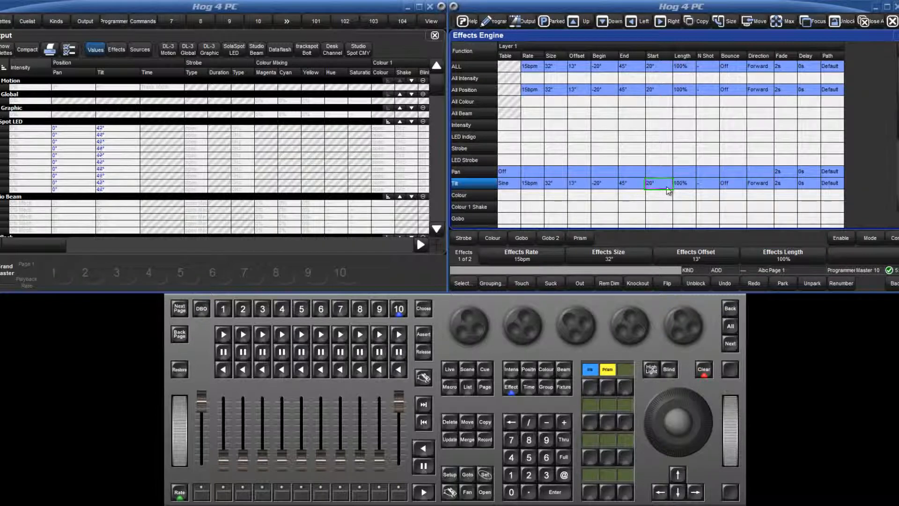
- Show the programmer and raise the SolaSpot LED fixtures' base tilt value to 47°
{"action": "left_click", "coordinate": [500, 21]}
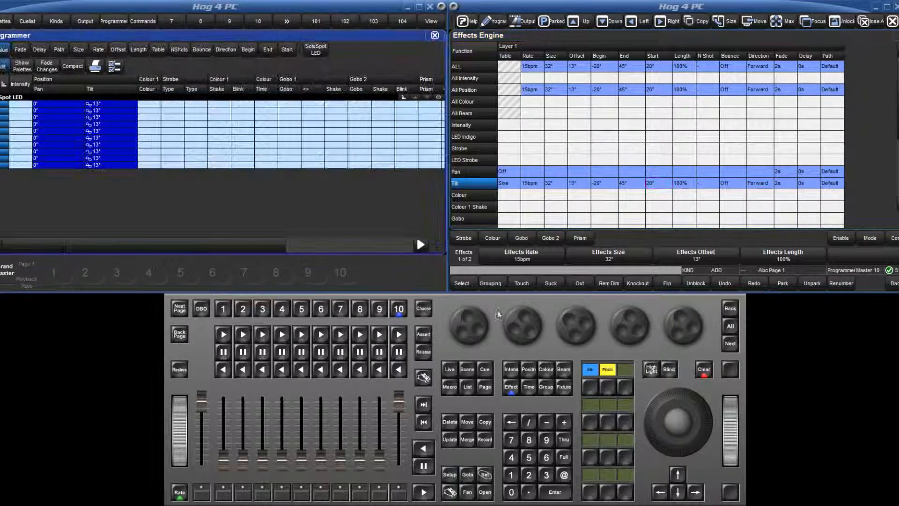
{"action": "left_click", "coordinate": [528, 369]}
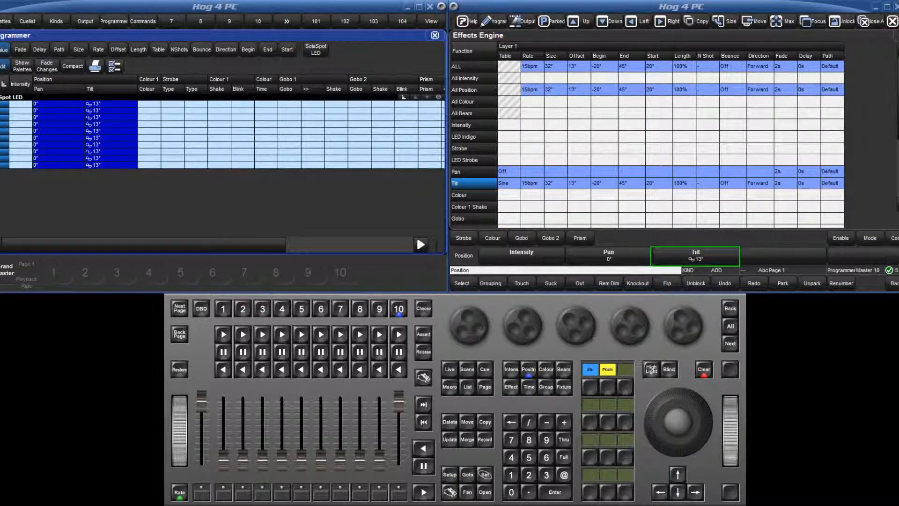
{"action": "left_click_drag", "start_coordinate": [590, 335], "coordinate": [608, 338]}
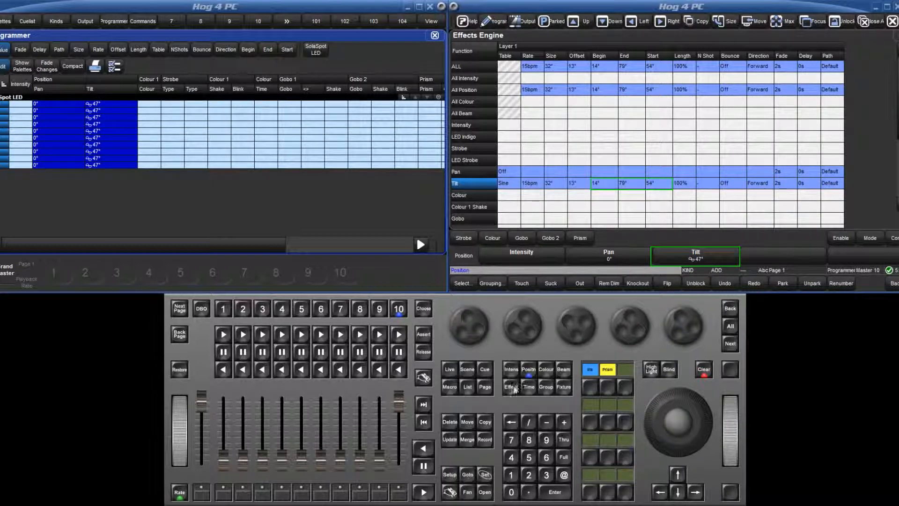
- Adjust the tilt effect to begin at -22° and end at 114°
{"action": "left_click", "coordinate": [511, 386]}
{"action": "left_click", "coordinate": [510, 387]}
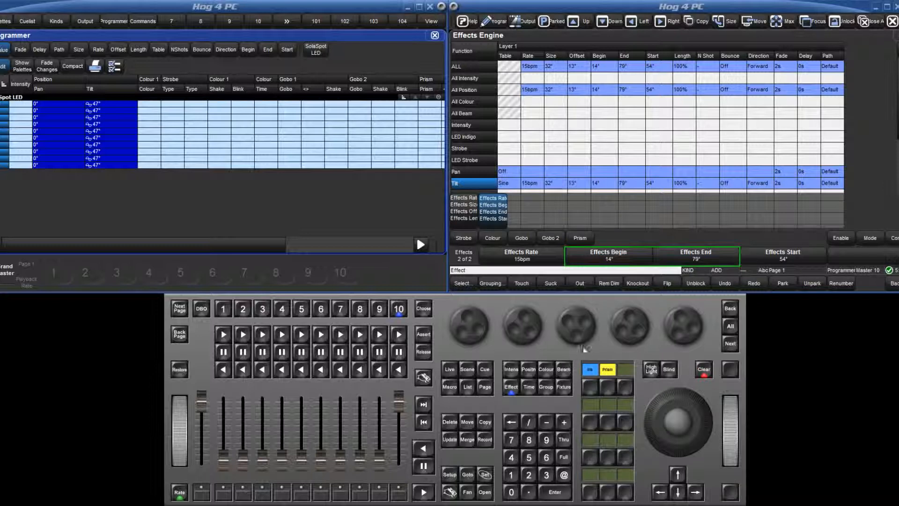
{"action": "left_click_drag", "start_coordinate": [582, 342], "coordinate": [609, 342]}
{"action": "left_click_drag", "start_coordinate": [522, 325], "coordinate": [505, 325]}
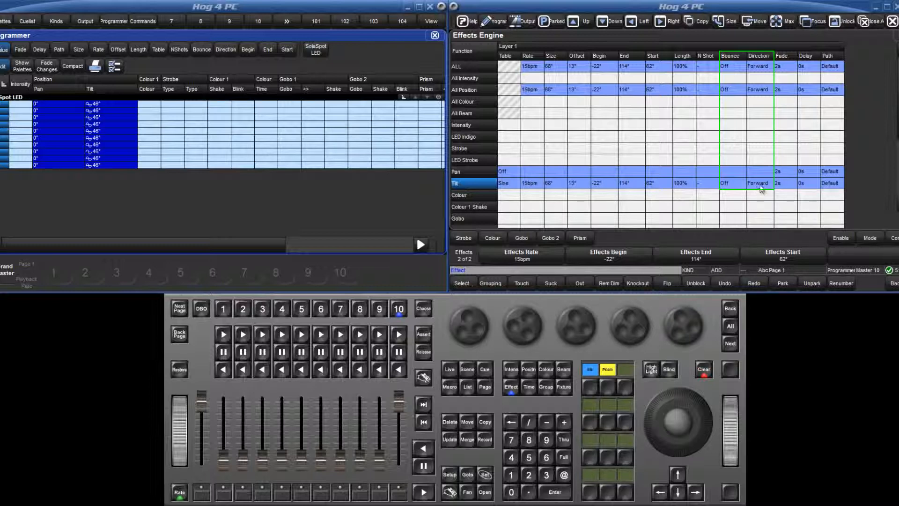
- Set the tilt effect's direction to Reverse and its bounce to On
{"action": "left_click", "coordinate": [760, 185]}
{"action": "left_click", "coordinate": [762, 187]}
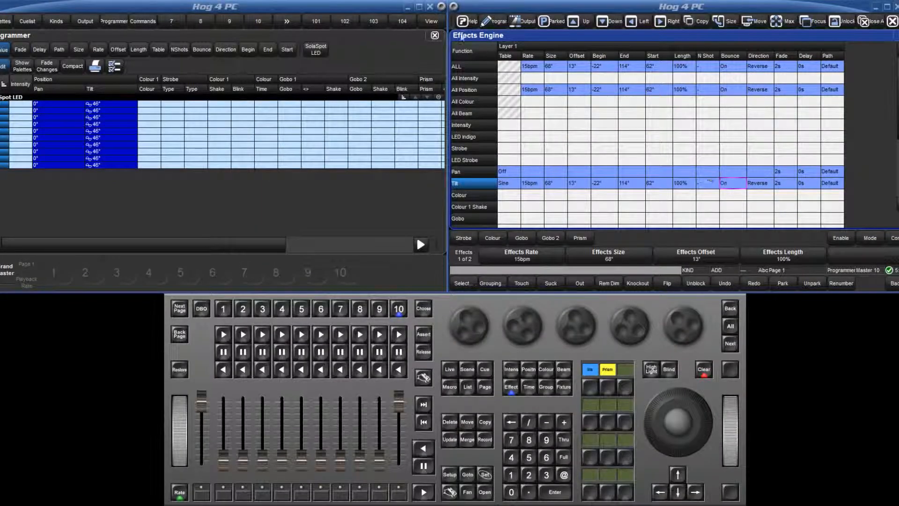
- Close the programmer window and apply the >circle palette from the effect directory to the fixtures
{"action": "left_click", "coordinate": [435, 36]}
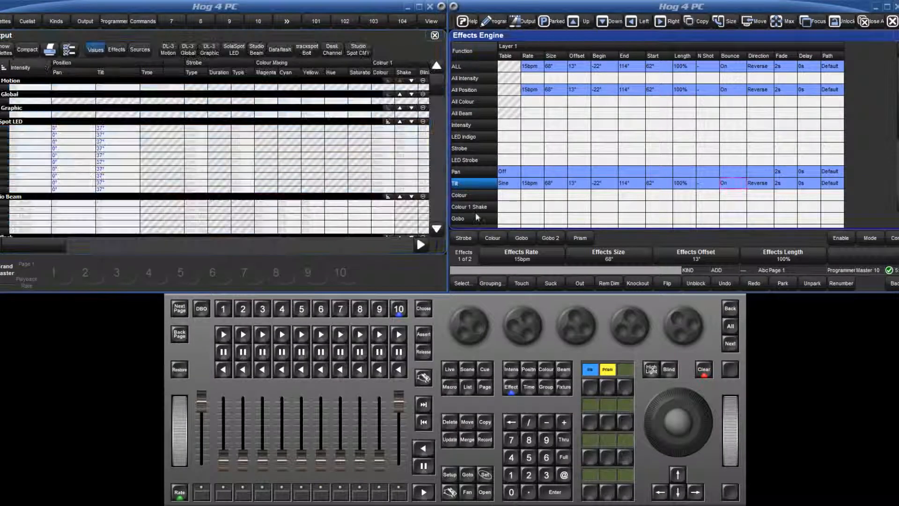
{"action": "left_click", "coordinate": [511, 386]}
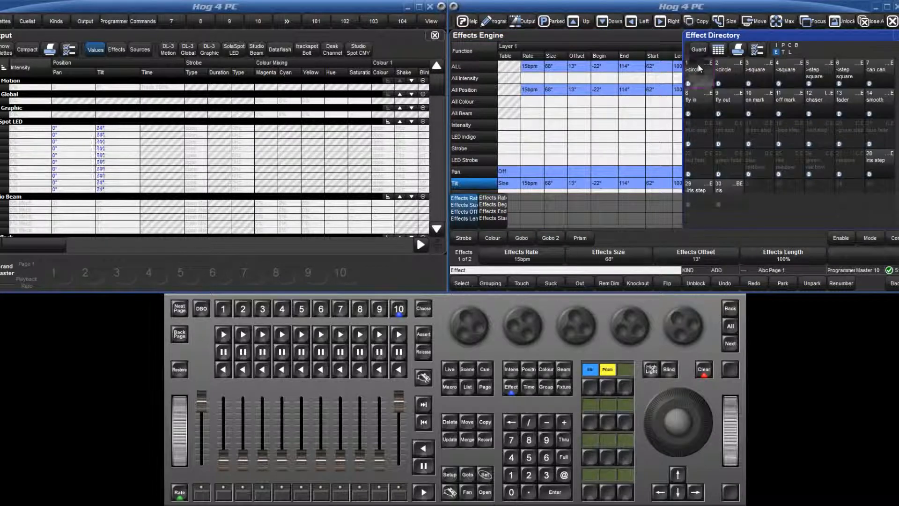
{"action": "left_click", "coordinate": [698, 69]}
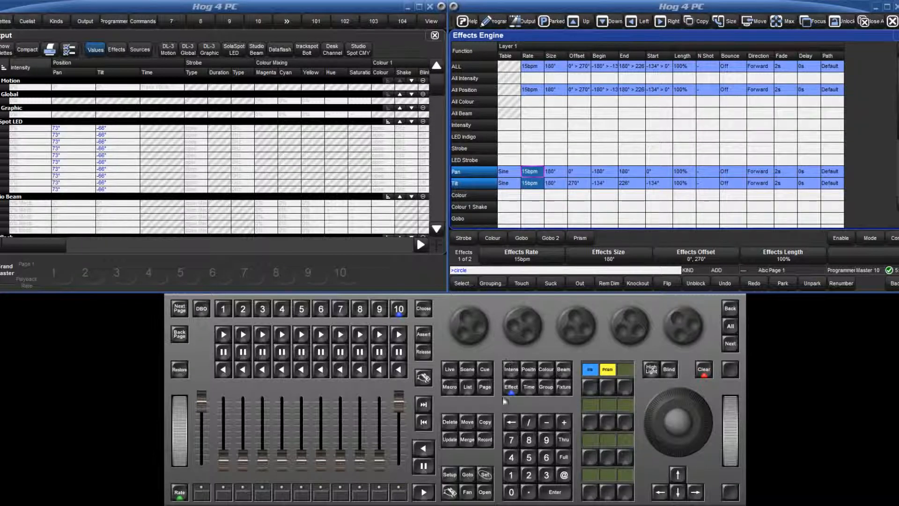
- Set the circle effect's pan and tilt rate to 40bpm and adjust that rate further with its encoder wheel
{"action": "left_click", "coordinate": [485, 474]}
{"action": "left_click", "coordinate": [511, 457]}
{"action": "left_click", "coordinate": [511, 492]}
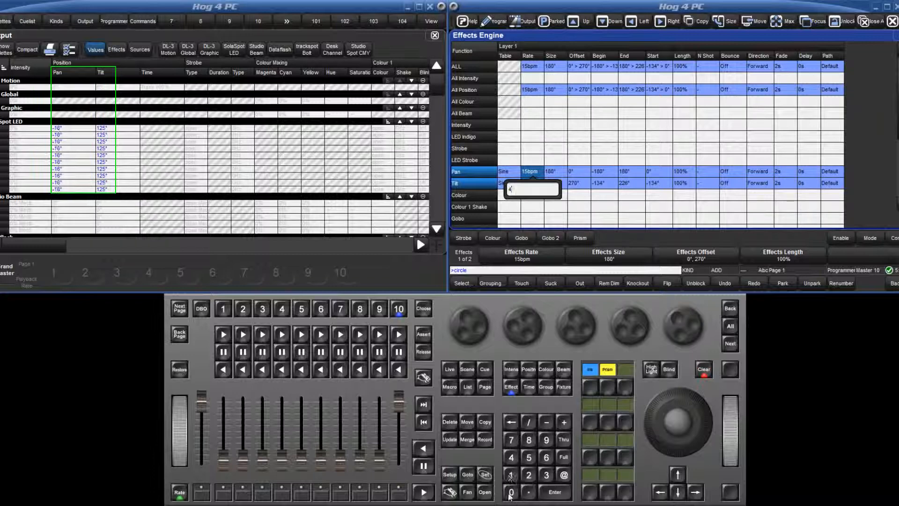
{"action": "key", "text": "Return"}
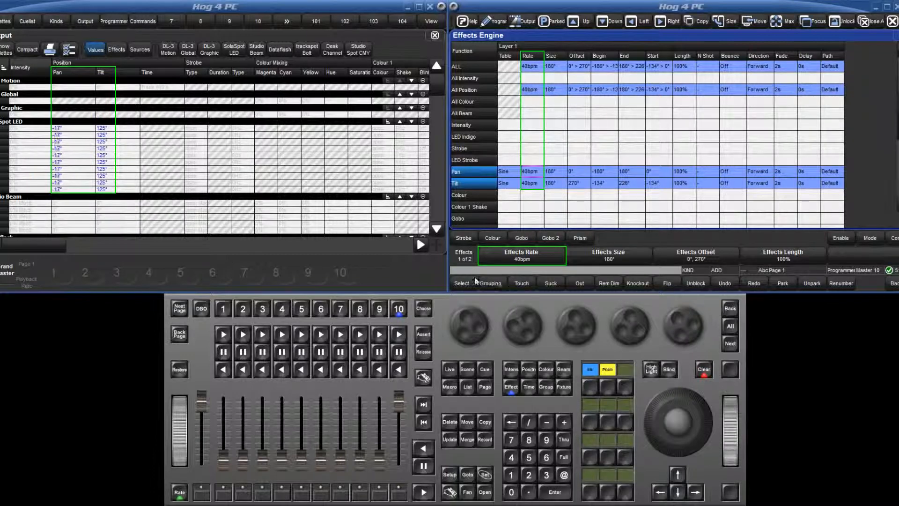
{"action": "left_click_drag", "start_coordinate": [467, 315], "coordinate": [467, 354]}
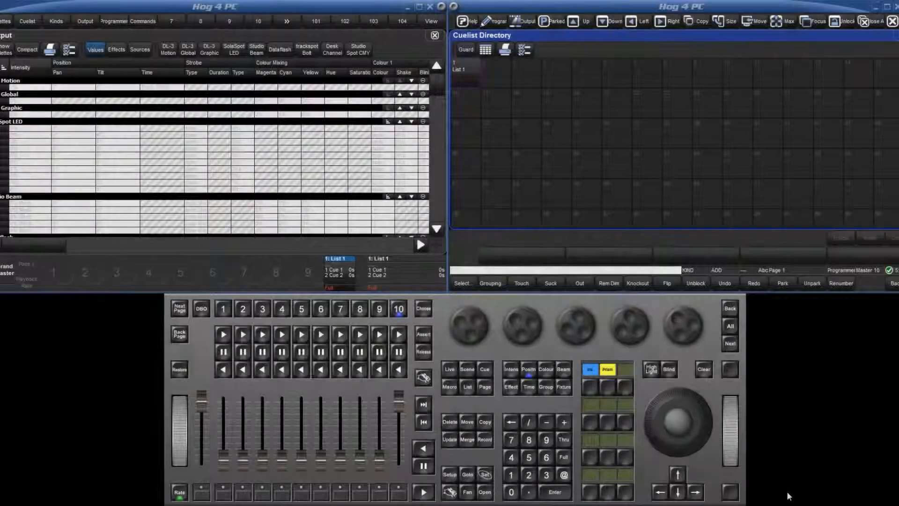
- Play cues 1 and 2 of List 1, and set master 10's Action of Halt when halted to the Toggle option
{"action": "left_click", "coordinate": [424, 493]}
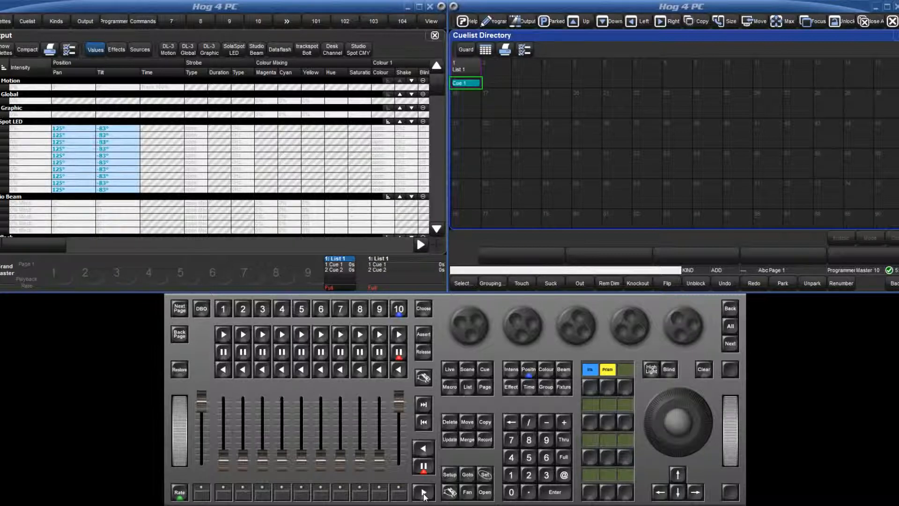
{"action": "left_click", "coordinate": [423, 492]}
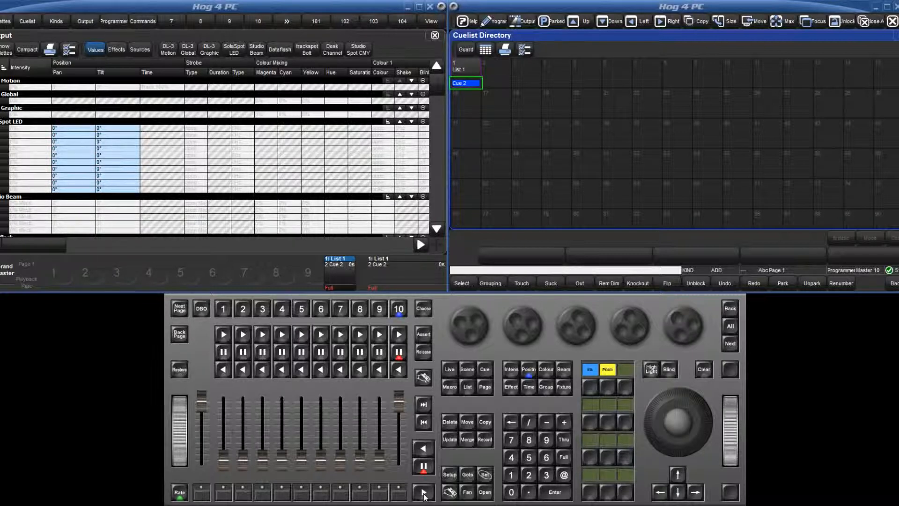
{"action": "left_click", "coordinate": [449, 493]}
{"action": "left_click", "coordinate": [403, 310]}
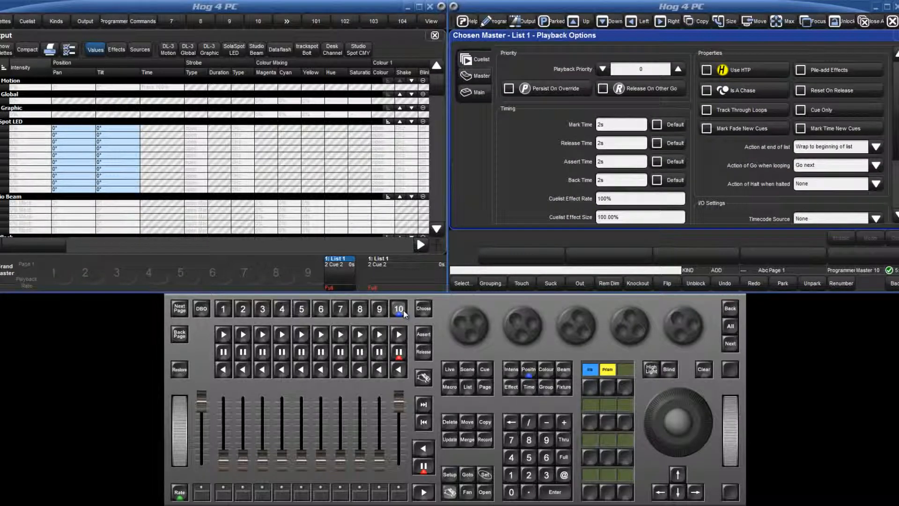
{"action": "left_click", "coordinate": [819, 187]}
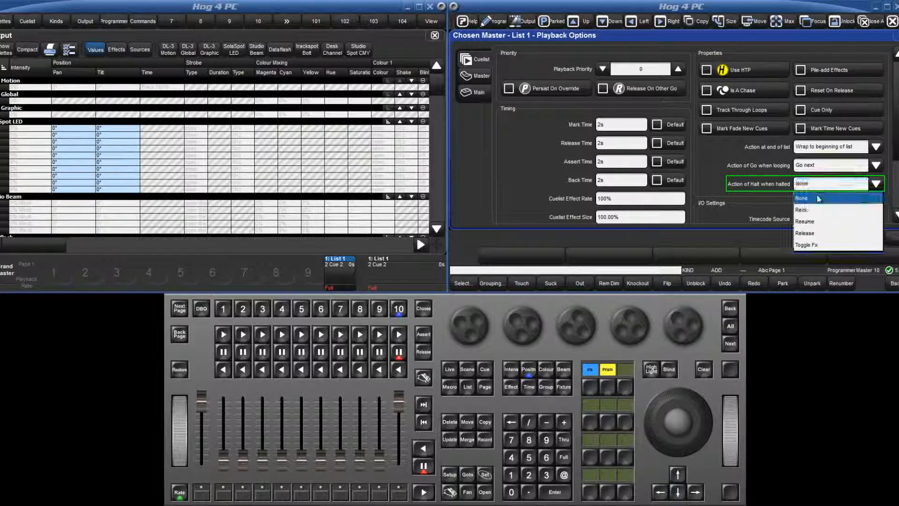
{"action": "left_click", "coordinate": [823, 245]}
{"action": "left_click", "coordinate": [895, 37]}
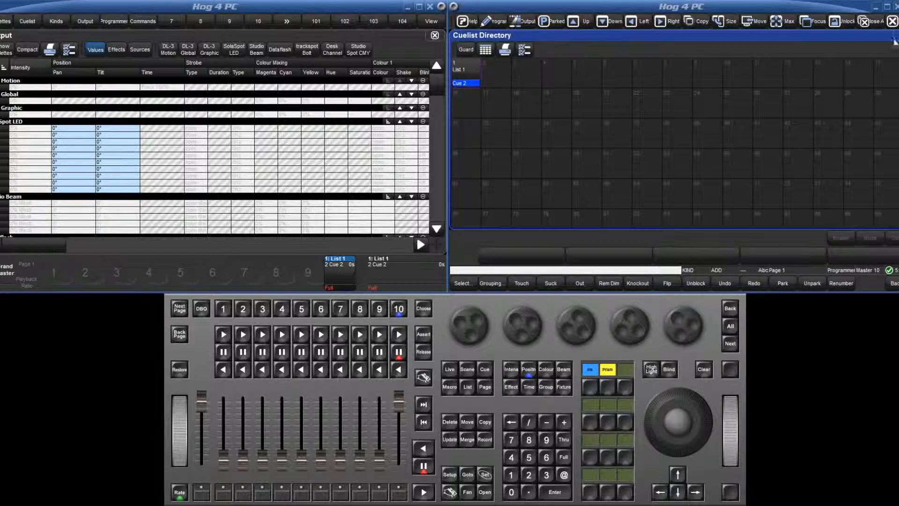
- Play cue 1 of List 1 with a halt during its effect, and adjust the Cuelist Effect Size of master 10
{"action": "left_click", "coordinate": [425, 487]}
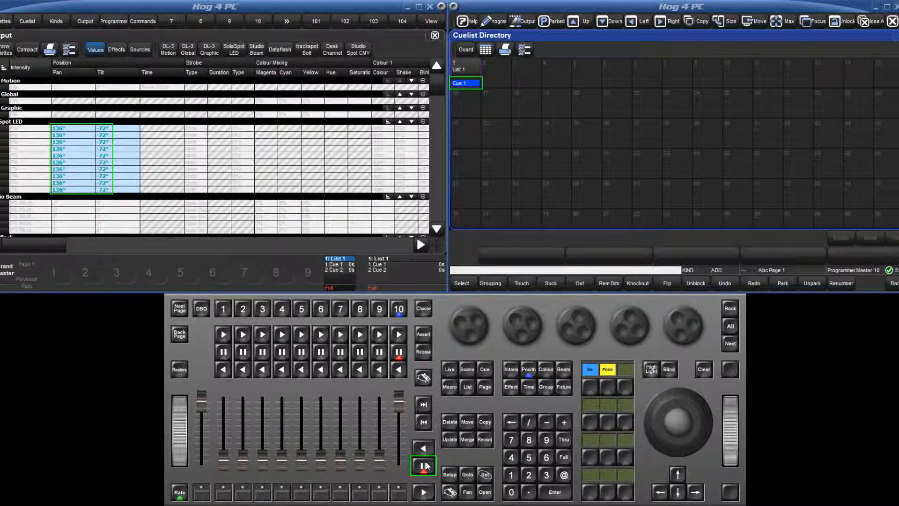
{"action": "left_click", "coordinate": [426, 465]}
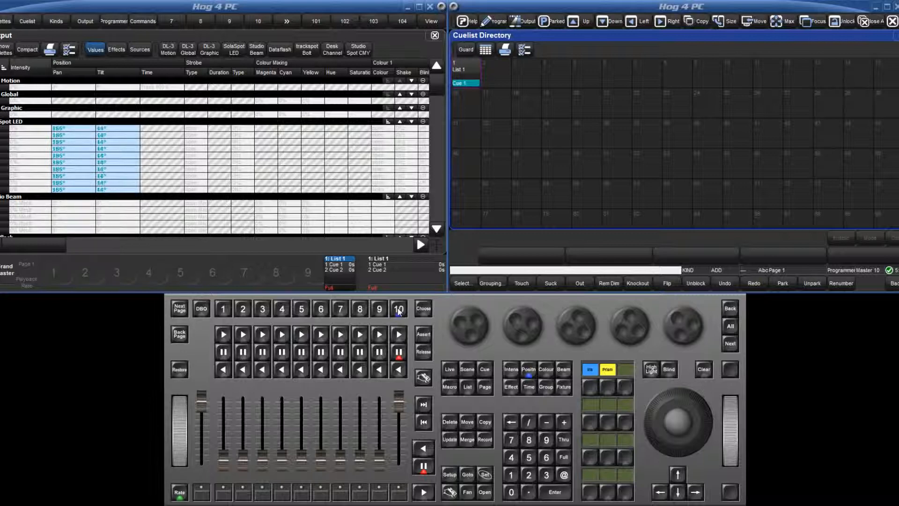
{"action": "left_click", "coordinate": [398, 308]}
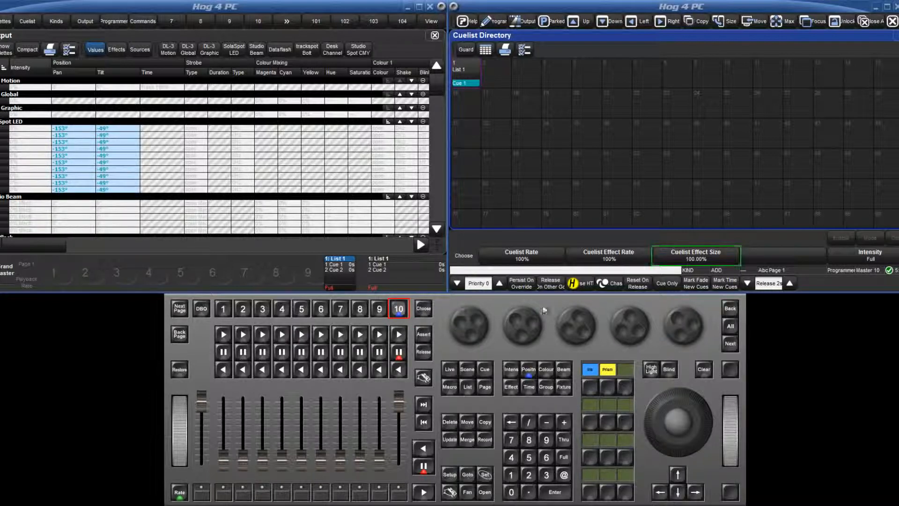
{"action": "mouse_move", "coordinate": [567, 319]}
{"action": "left_mouse_down"}
{"action": "mouse_move", "coordinate": [565, 328]}
{"action": "mouse_move", "coordinate": [568, 317]}
{"action": "left_mouse_up"}
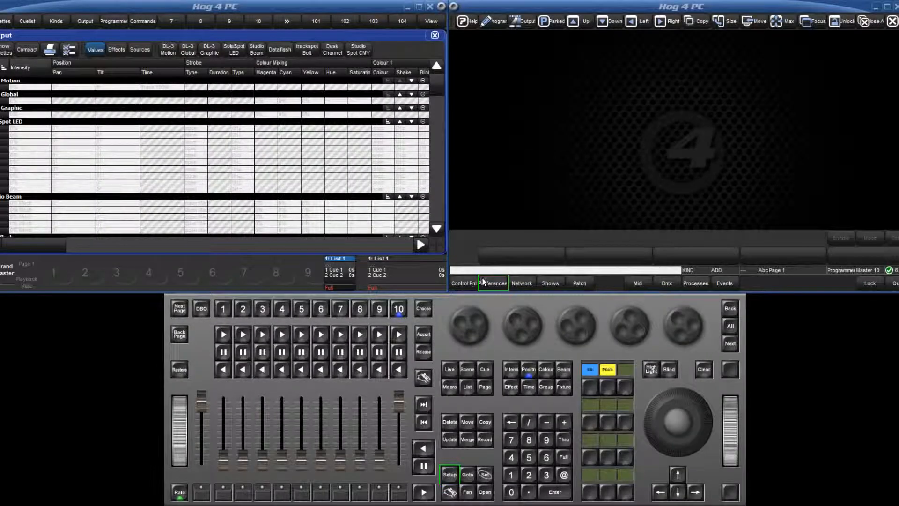
- Open the Recording defaults in User Preferences and view the available Behavior options
{"action": "left_click", "coordinate": [483, 281]}
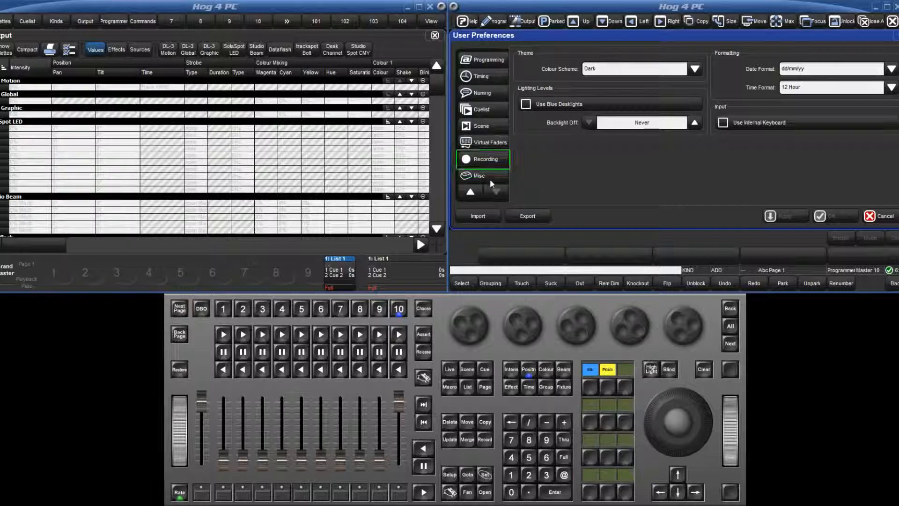
{"action": "left_click", "coordinate": [489, 159]}
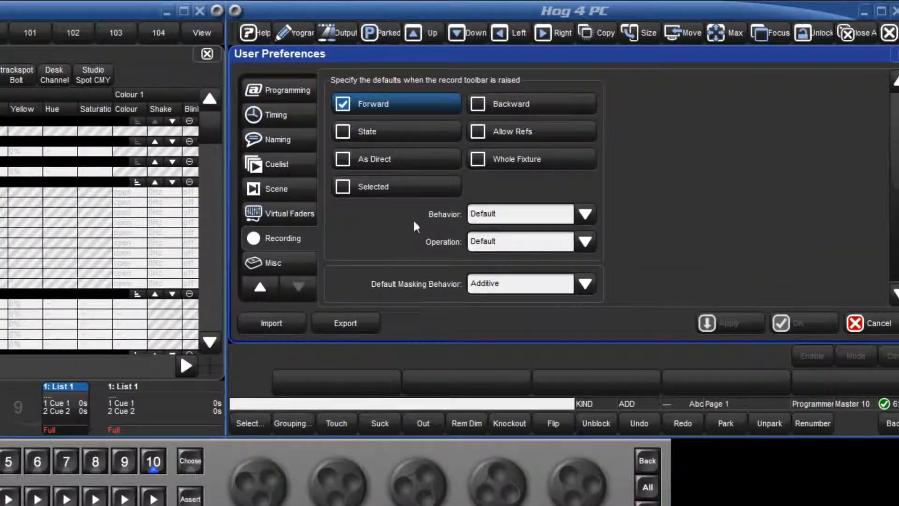
{"action": "left_click", "coordinate": [528, 212]}
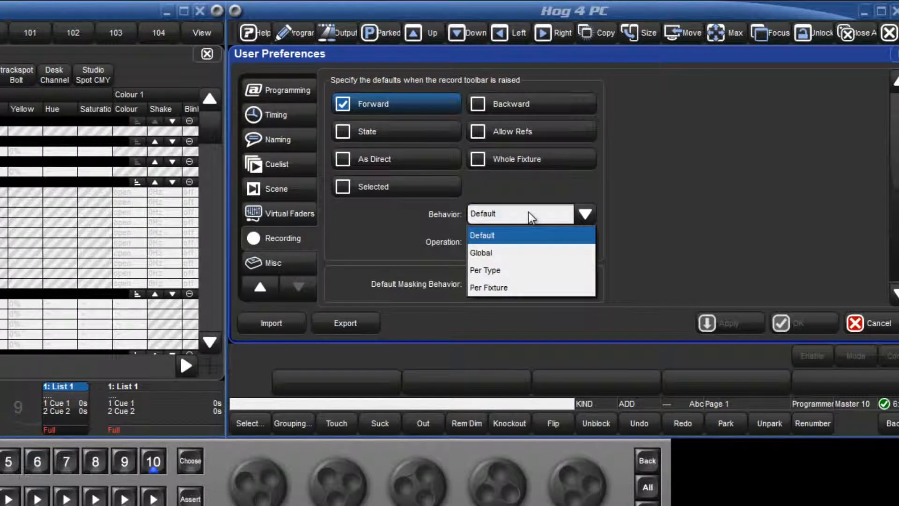
{"action": "left_click", "coordinate": [528, 211]}
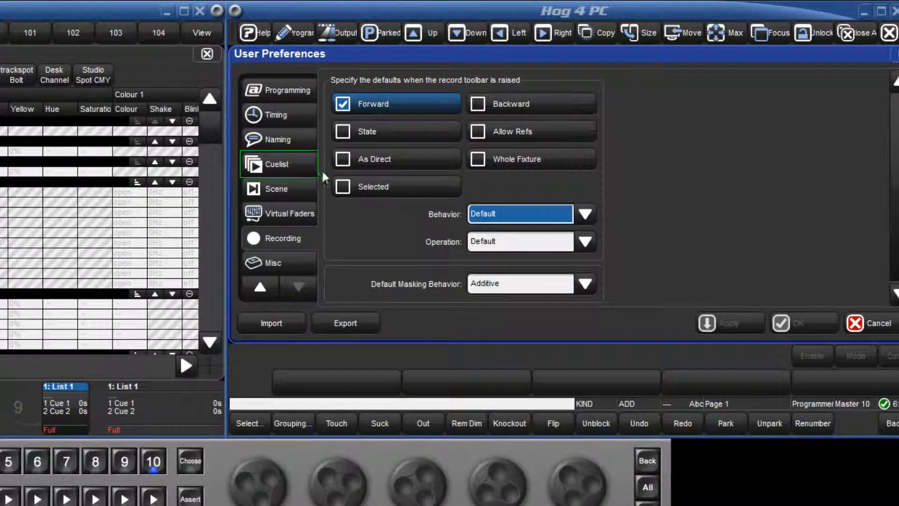
- Examine the default Cuelist preferences, including the Master and Main playback key settings
{"action": "left_click", "coordinate": [294, 163]}
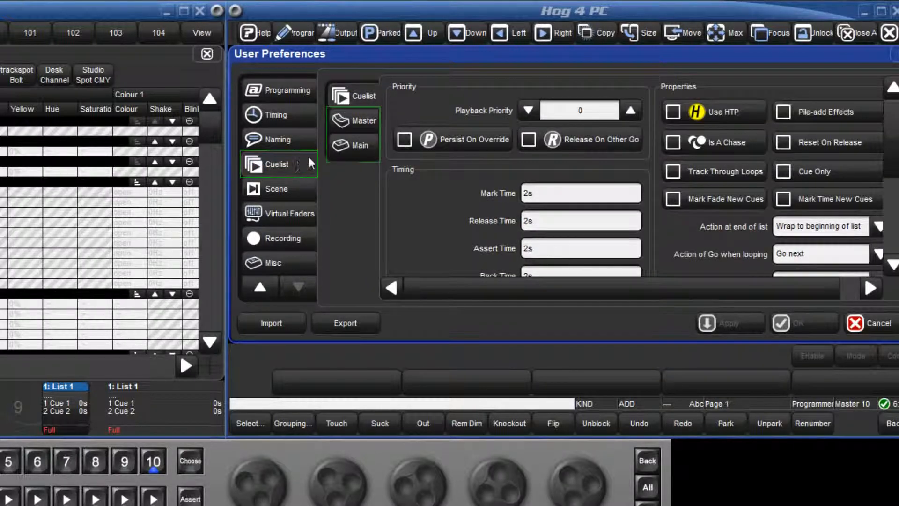
{"action": "left_click", "coordinate": [356, 120]}
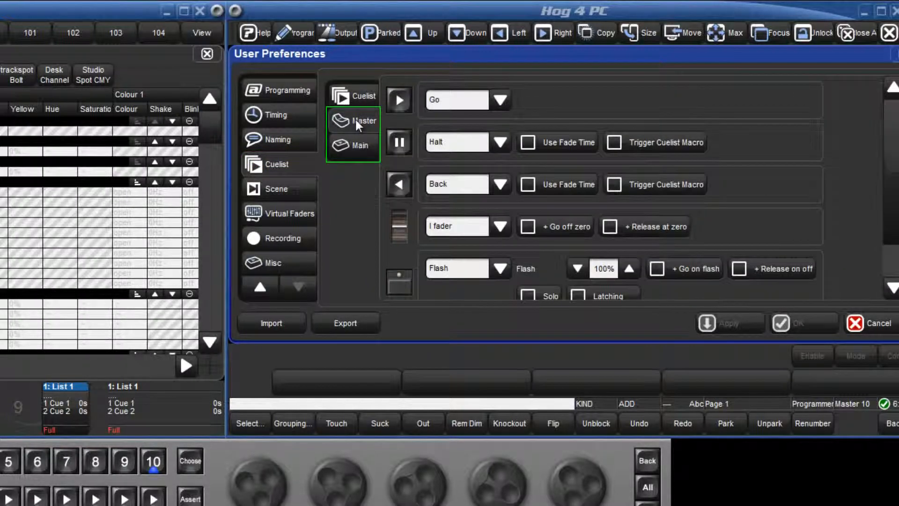
{"action": "left_click", "coordinate": [355, 147]}
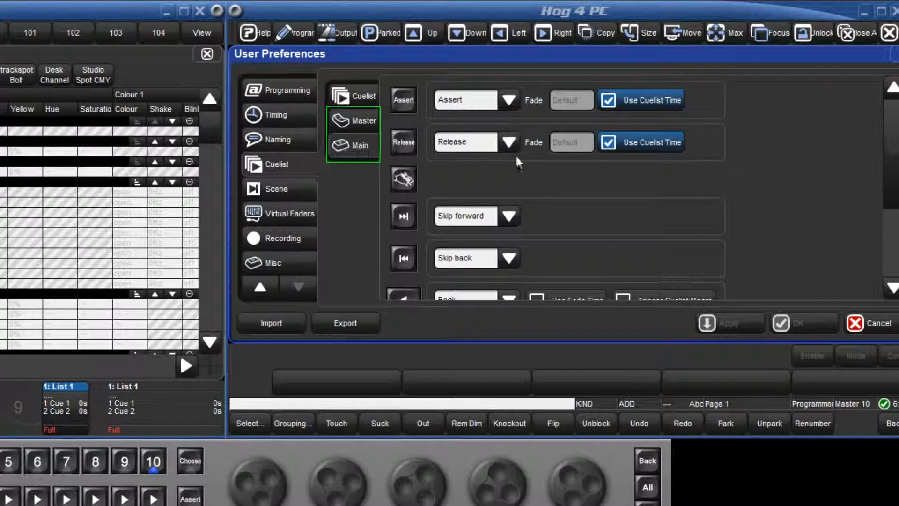
{"action": "scroll", "coordinate": [641, 187], "scroll_direction": "down", "scroll_amount": 3}
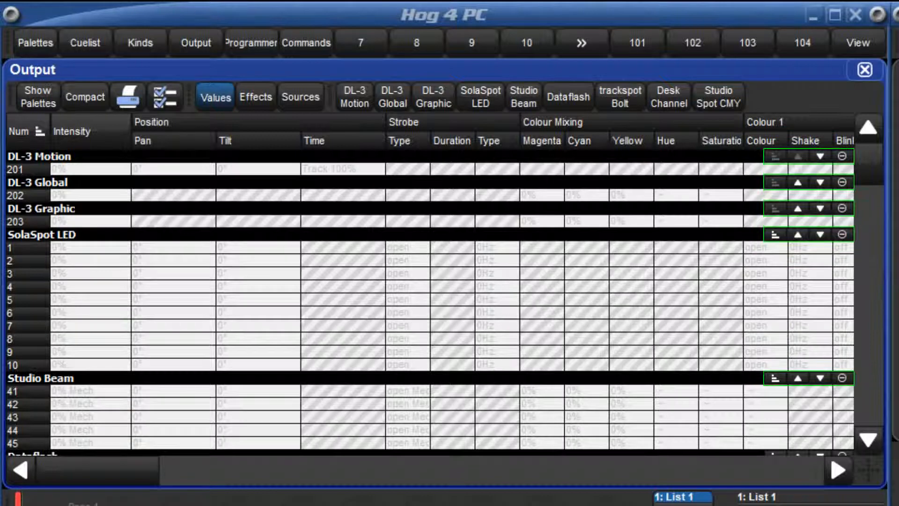
- Try collapsing, reordering around Studio Beam and sorting the SolaSpot LED section in the Output window
{"action": "left_click", "coordinate": [843, 234]}
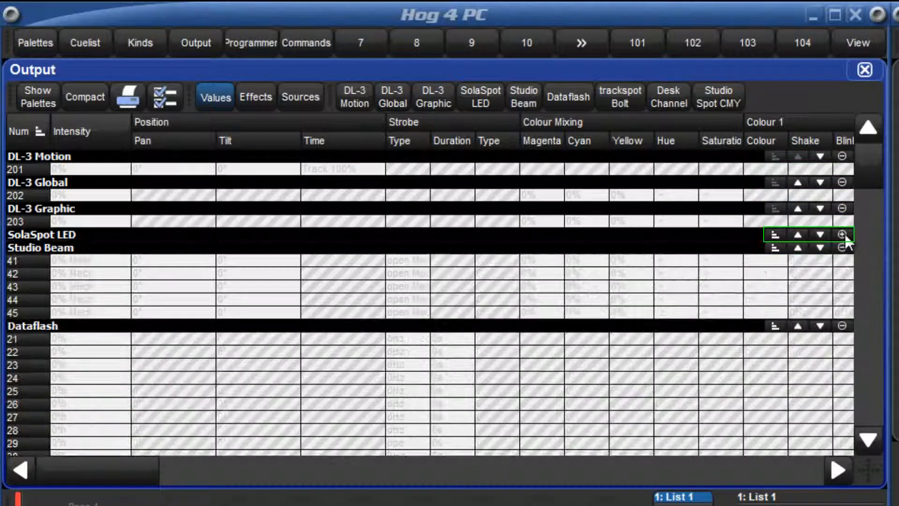
{"action": "left_click", "coordinate": [843, 234]}
{"action": "left_click", "coordinate": [822, 235]}
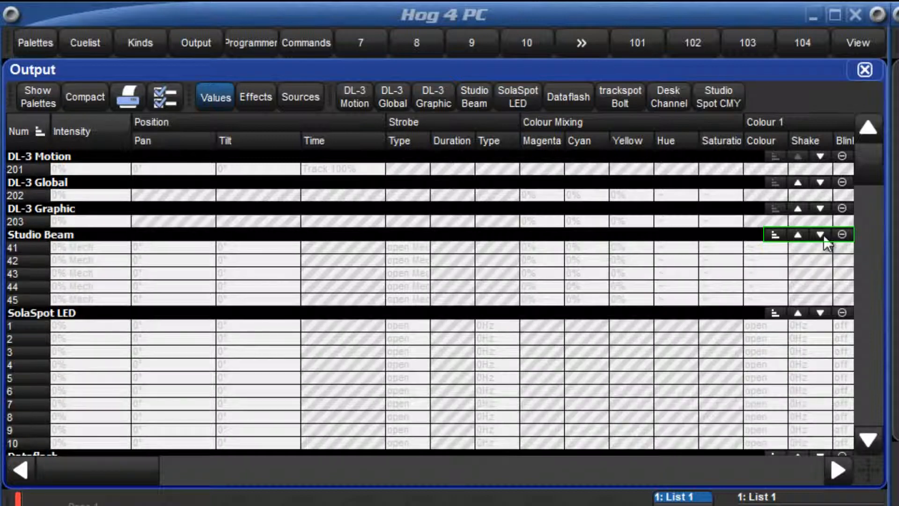
{"action": "left_click", "coordinate": [798, 309]}
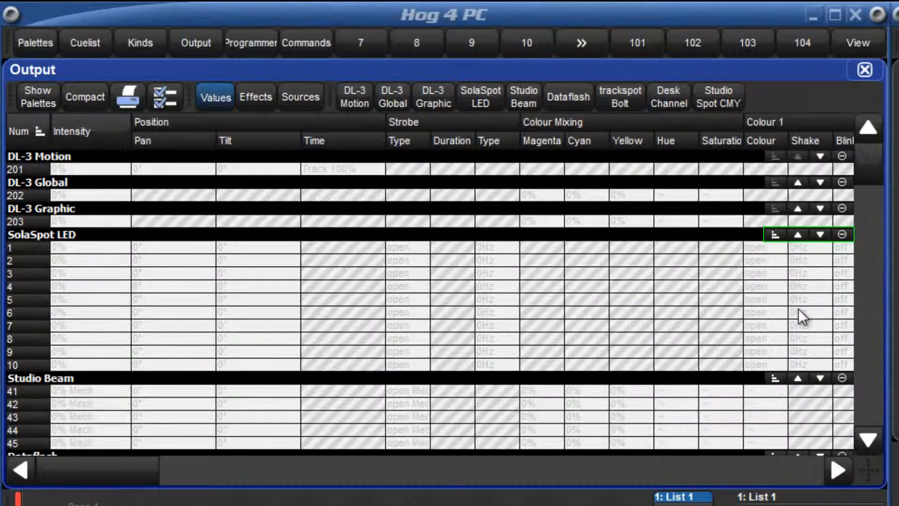
{"action": "left_click", "coordinate": [775, 234]}
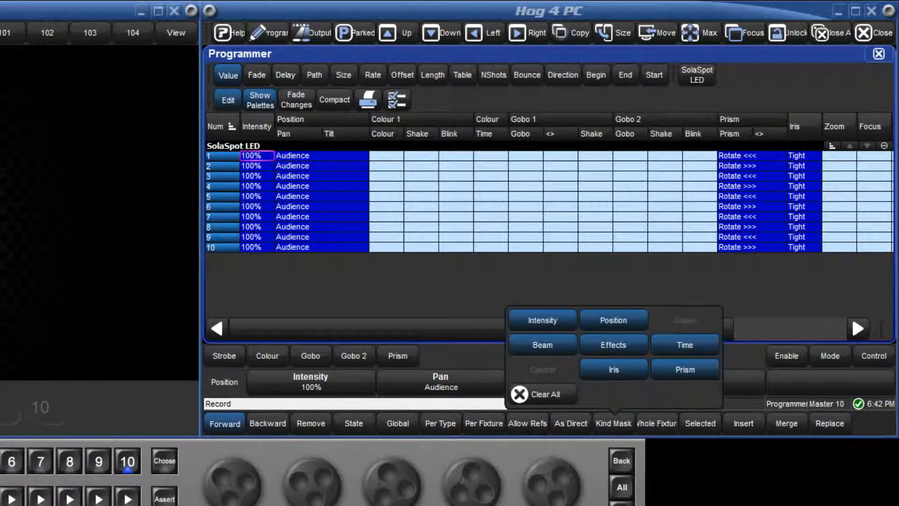
- Exclude Intensity, Position, Beam and Effects from the record kind mask, and cancel the record command
{"action": "left_click", "coordinate": [552, 319]}
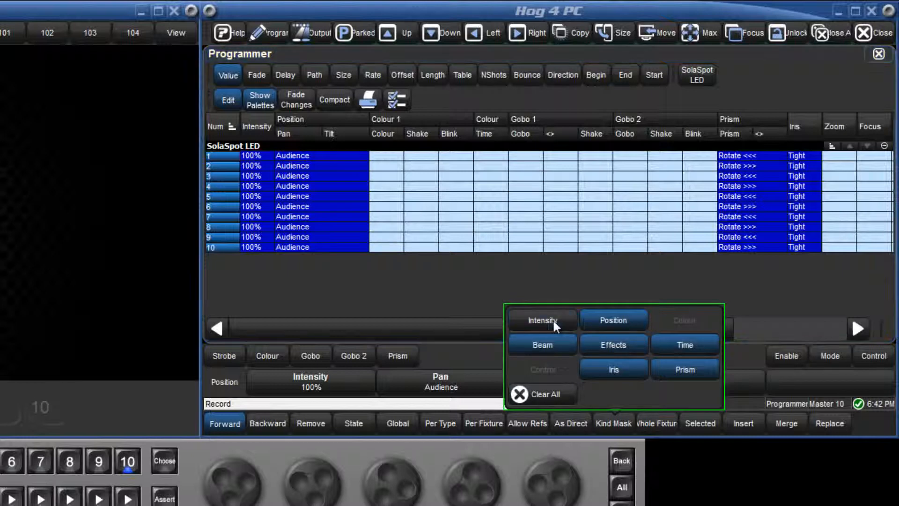
{"action": "left_click", "coordinate": [613, 316]}
{"action": "left_click", "coordinate": [559, 343]}
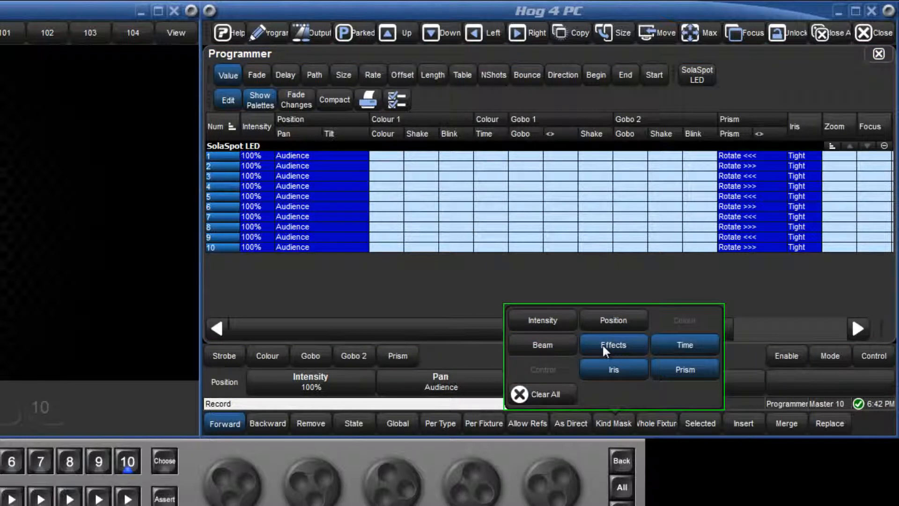
{"action": "left_click", "coordinate": [602, 343]}
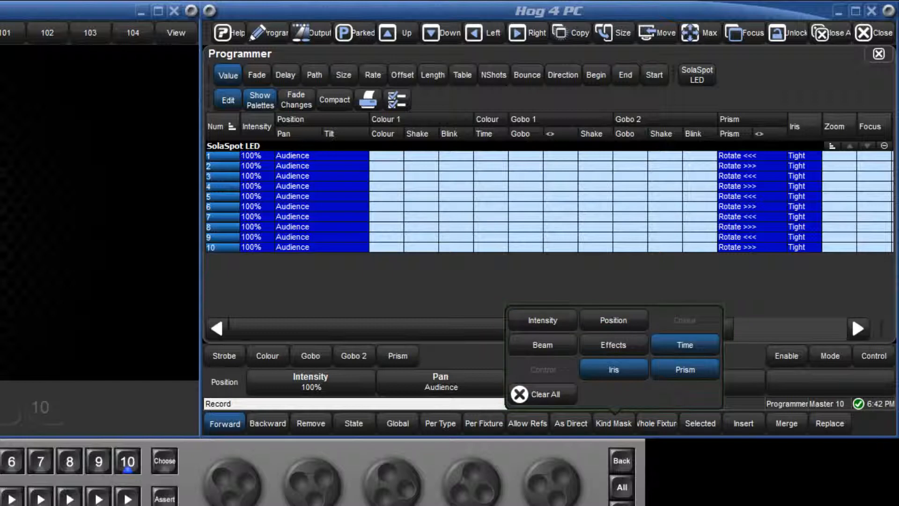
{"action": "key", "text": "BackSpace"}
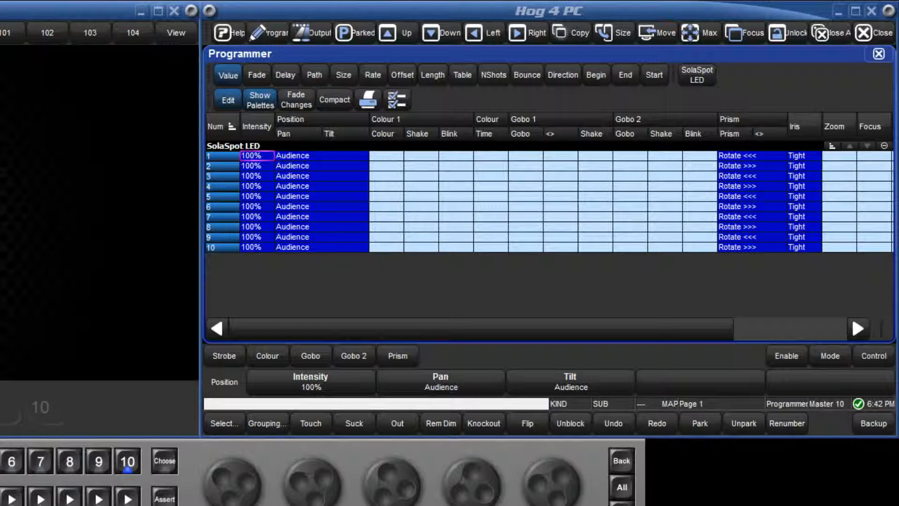
- Start a Merge with Intensity, Position, Beam and Effects included in its kind mask, and confirm the command
{"action": "key", "text": "m"}
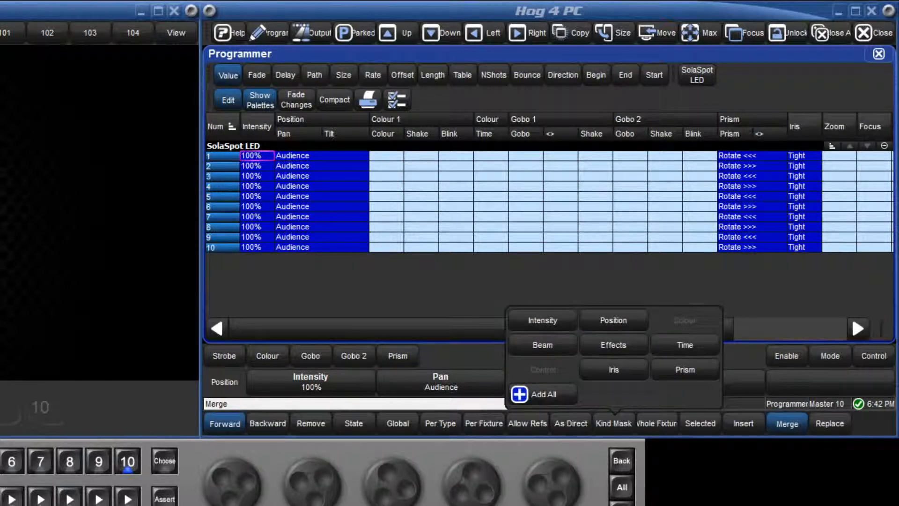
{"action": "left_click", "coordinate": [544, 313]}
{"action": "left_click", "coordinate": [608, 316]}
{"action": "left_click", "coordinate": [557, 348]}
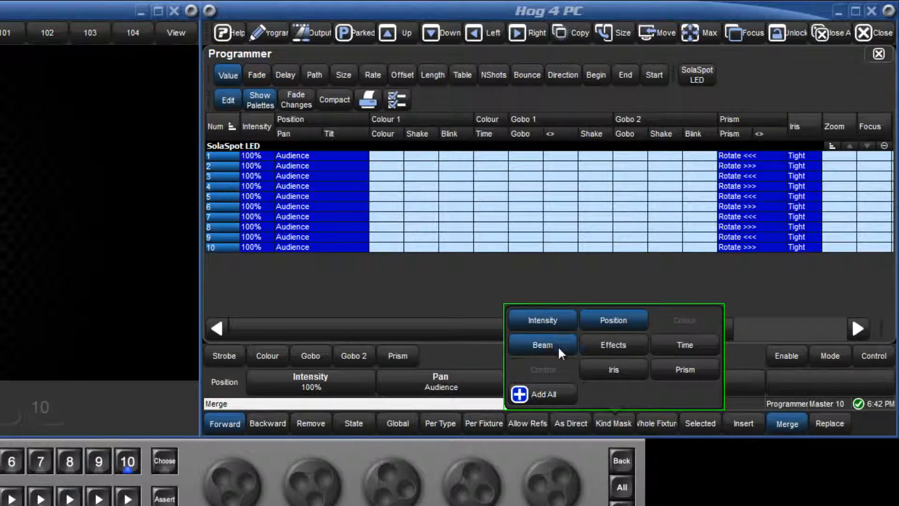
{"action": "left_click", "coordinate": [608, 345]}
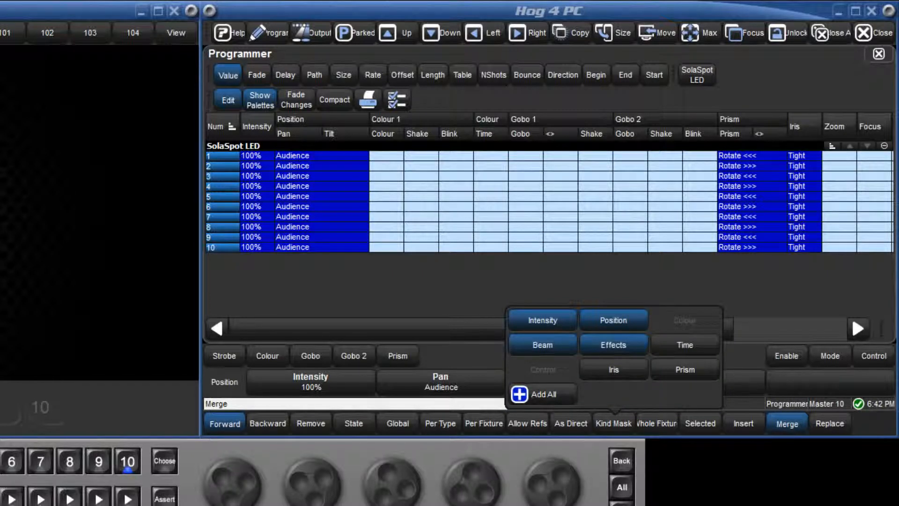
{"action": "key", "text": "Return"}
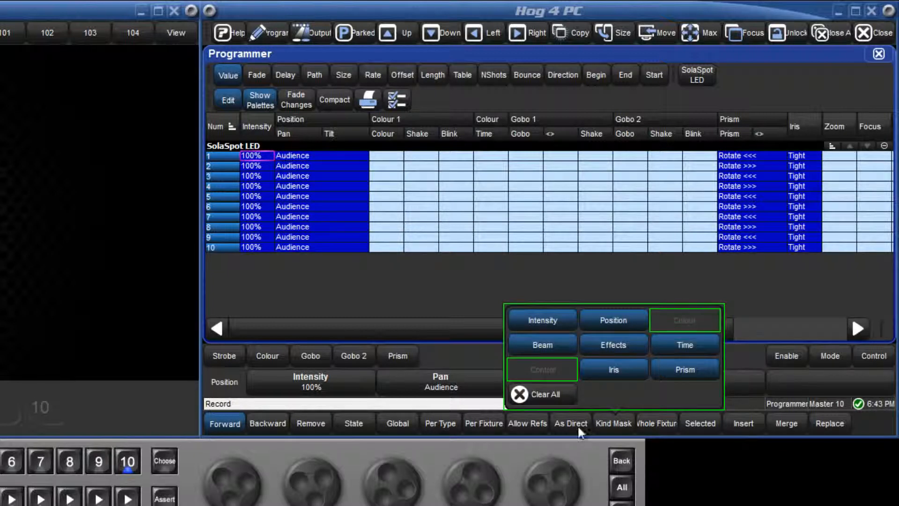
- Exclude Intensity, Prism and Iris from the record kind mask and include them again
{"action": "left_click", "coordinate": [565, 320]}
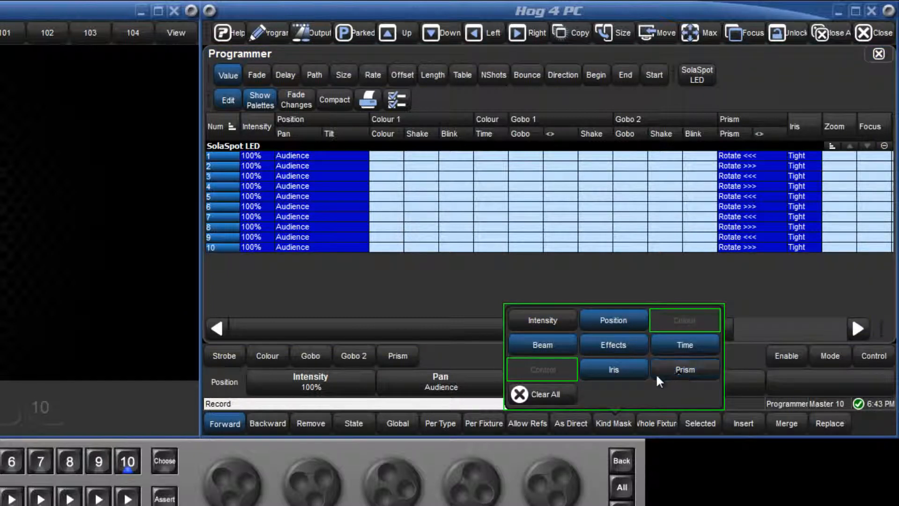
{"action": "left_click", "coordinate": [623, 371]}
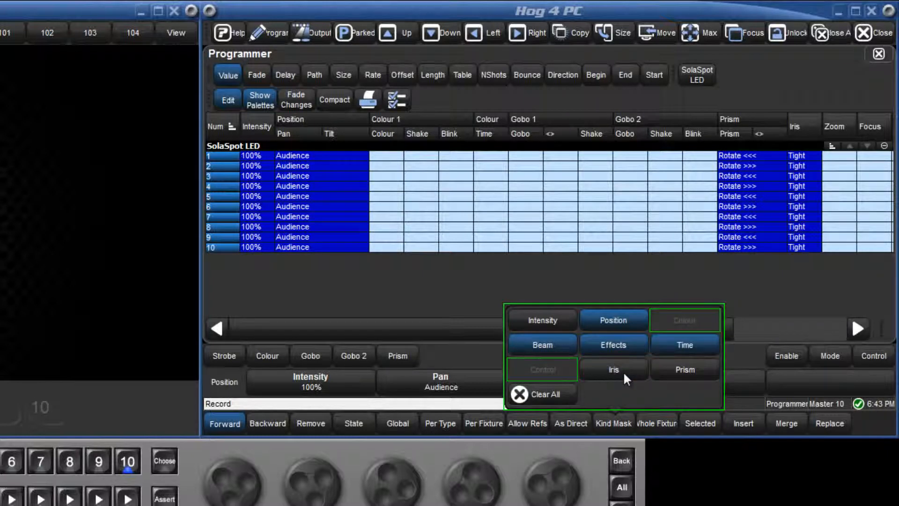
{"action": "left_click", "coordinate": [622, 371]}
{"action": "left_click", "coordinate": [564, 317]}
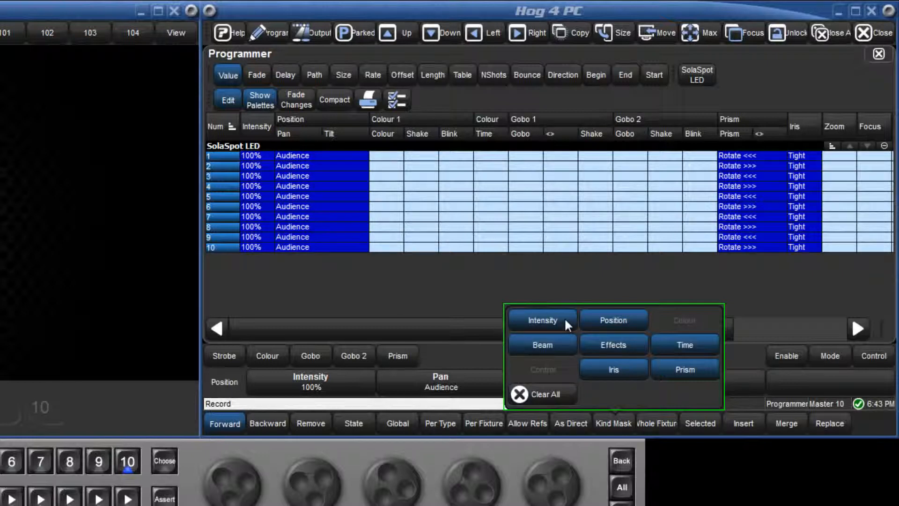
- Clear all kinds from the record kind mask and record onto master 10
{"action": "left_click", "coordinate": [558, 394]}
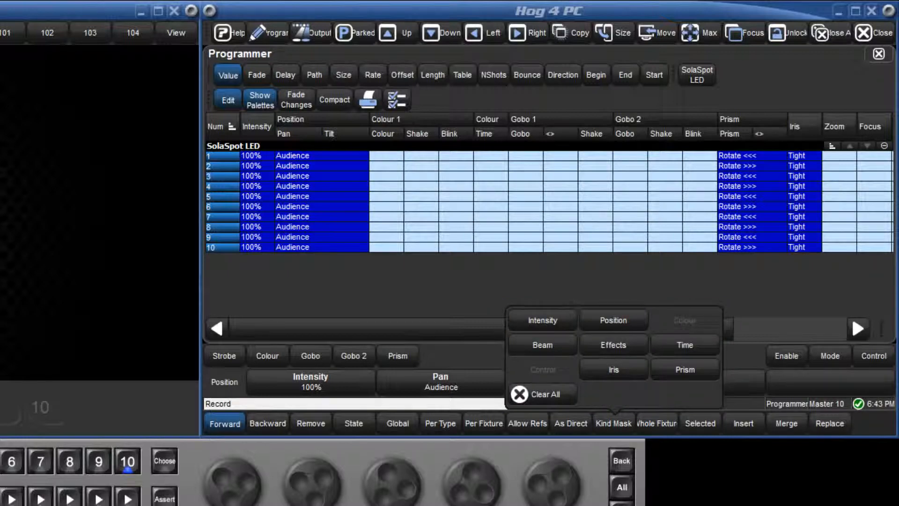
{"action": "left_click", "coordinate": [130, 462]}
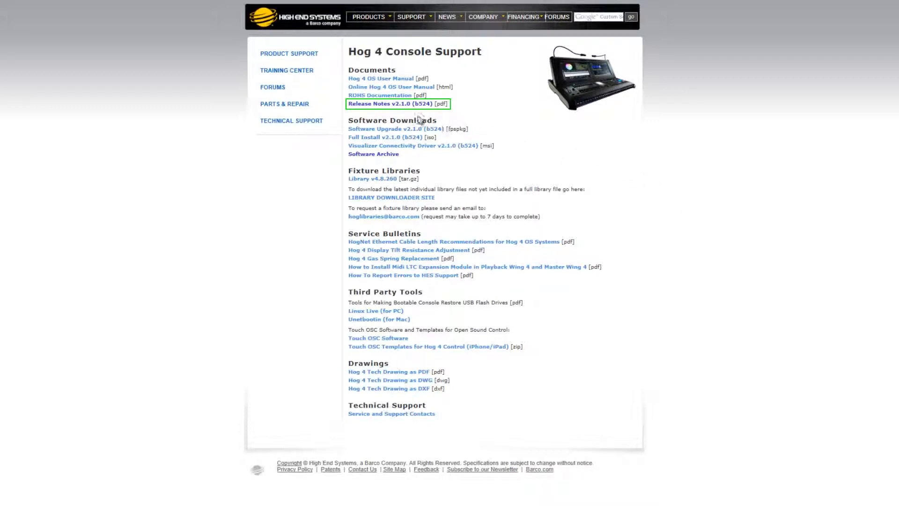
- On the High End Systems Hog 4 Console Support page, open Release Notes v2.1.0 (b524) and the Software Archive
{"action": "left_click", "coordinate": [397, 104]}
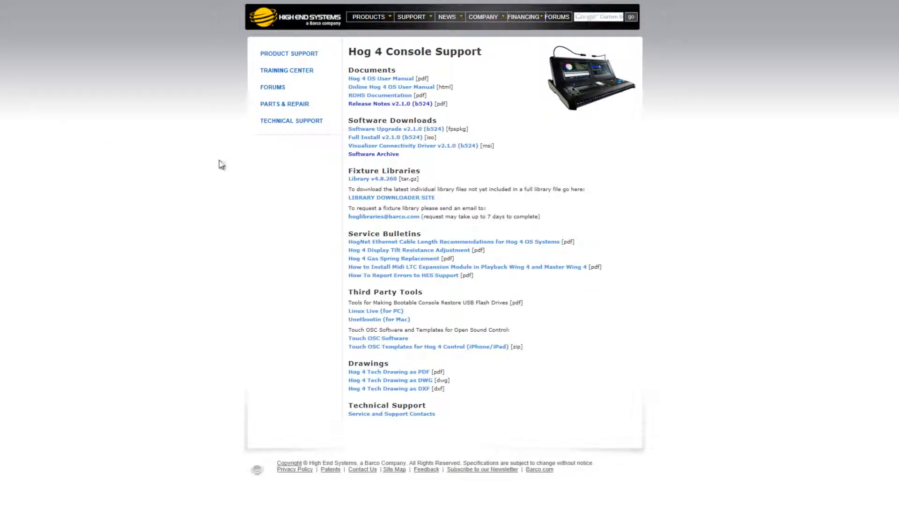
{"action": "left_click", "coordinate": [369, 155]}
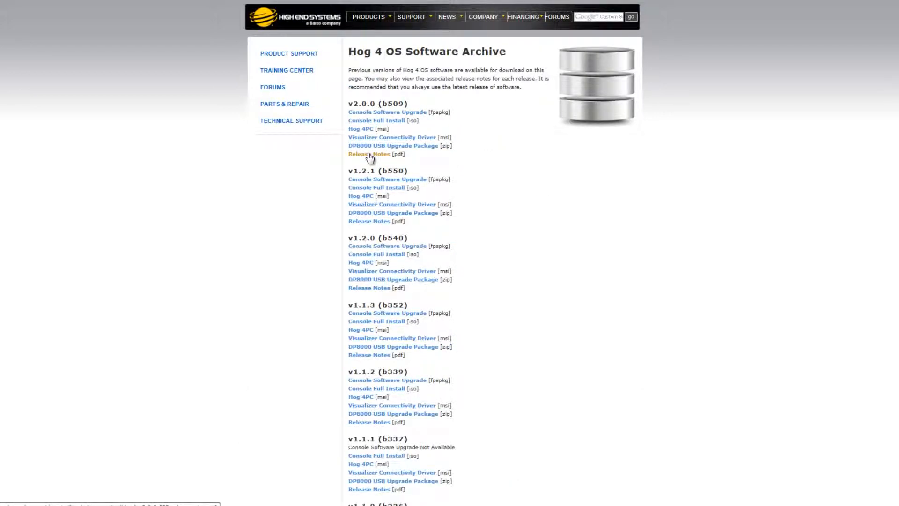
- Return to the High End Systems home page and browse the list of Hog 4 training videos
{"action": "left_click", "coordinate": [292, 21]}
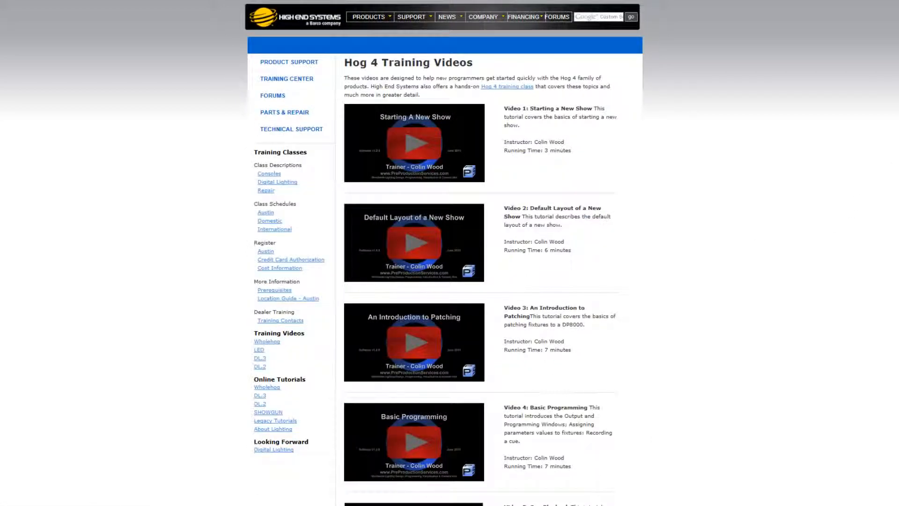
{"action": "scroll", "coordinate": [878, 175], "scroll_direction": "down", "scroll_amount": 15}
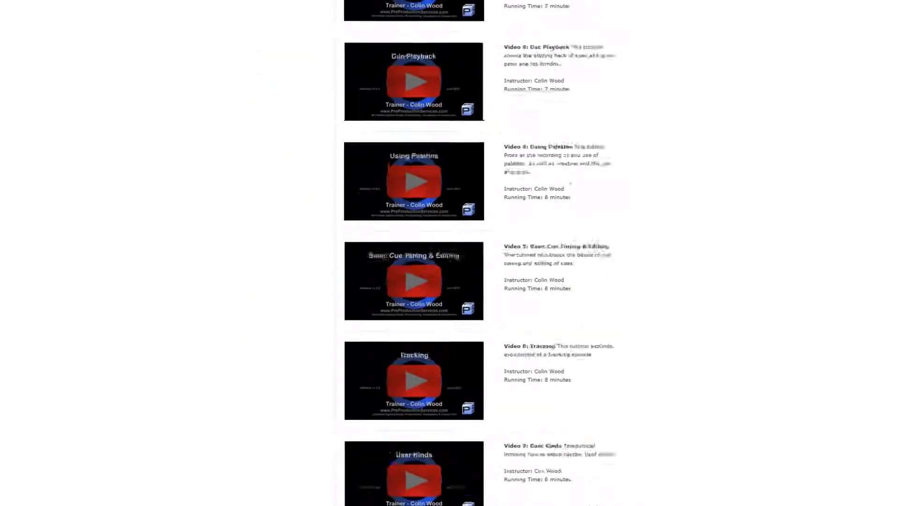
{"action": "scroll", "coordinate": [477, 253], "scroll_direction": "down", "scroll_amount": 5}
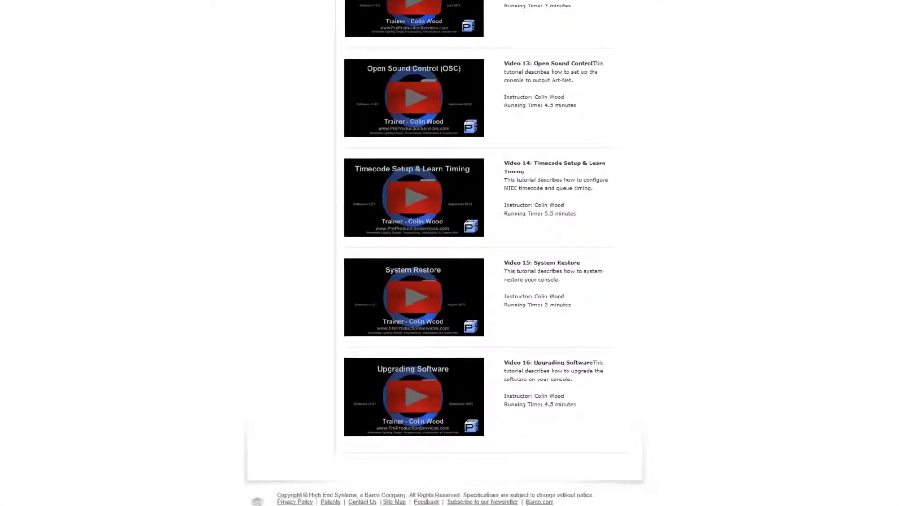